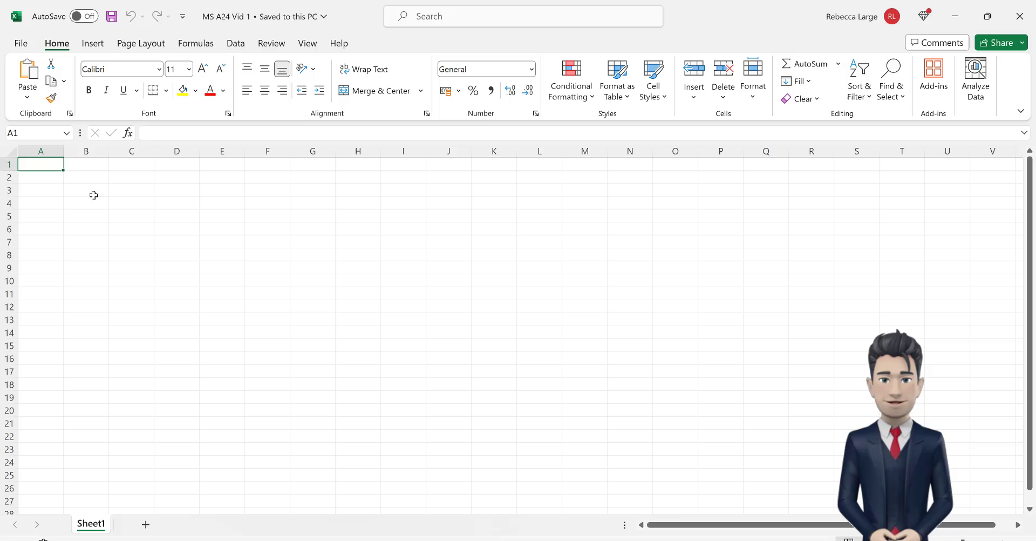
- Turn off the sheet's gridlines and set row 5's height to 30
{"action": "left_click", "coordinate": [151, 47]}
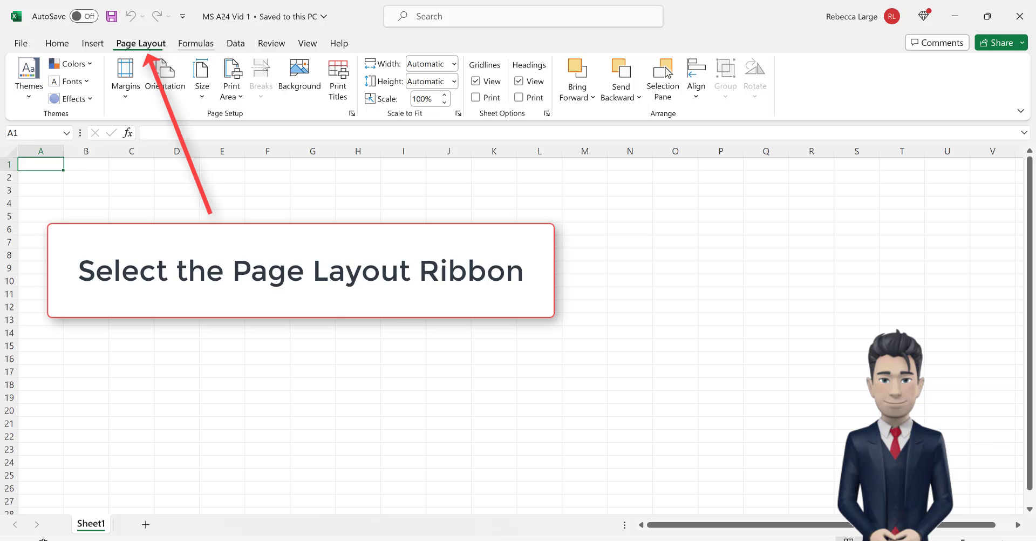
{"action": "left_click", "coordinate": [476, 82]}
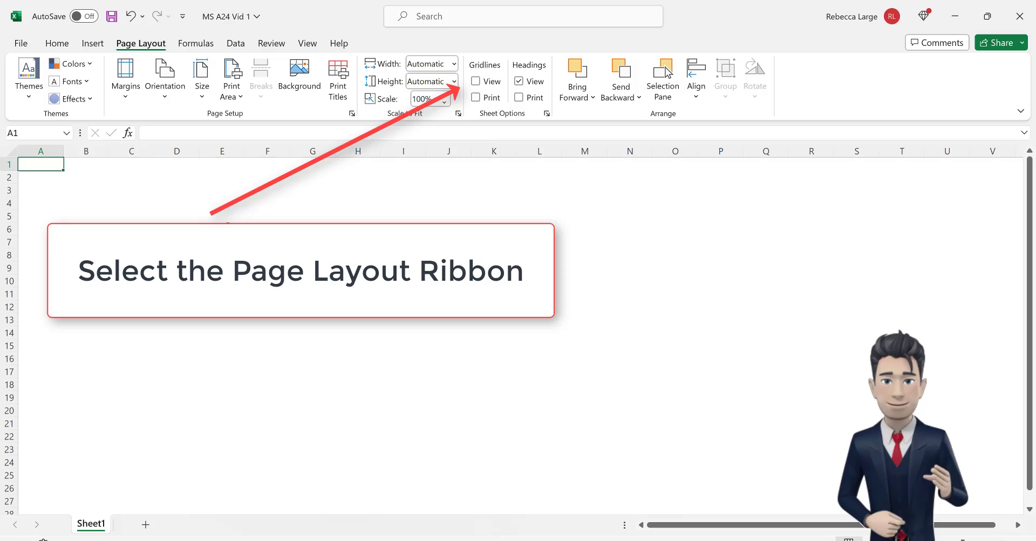
{"action": "left_click", "coordinate": [8, 216]}
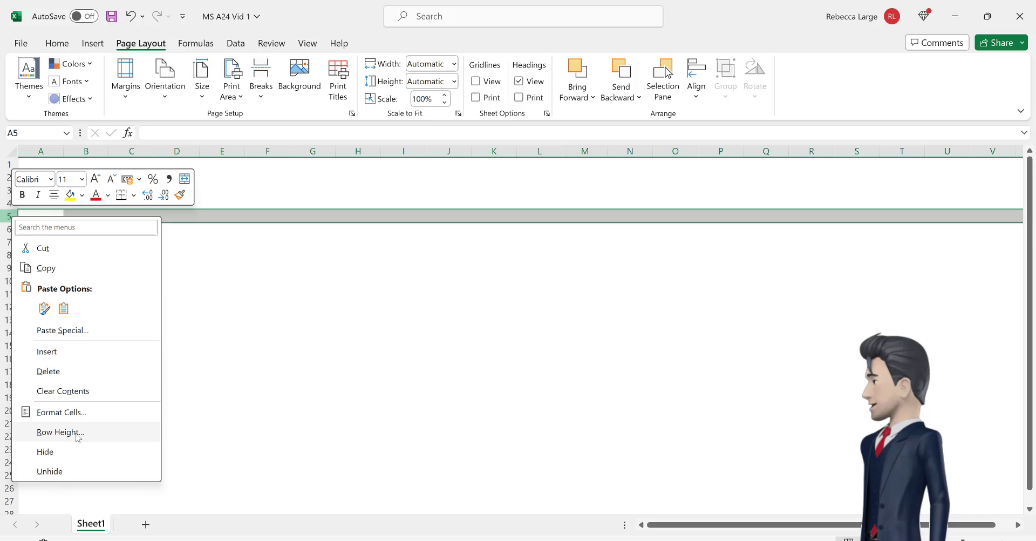
{"action": "left_click", "coordinate": [60, 431]}
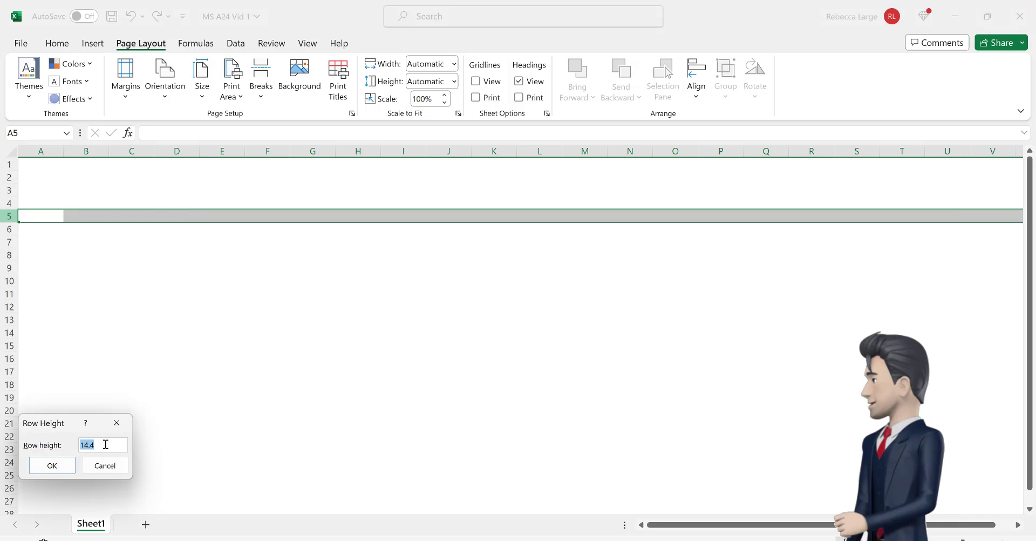
{"action": "type", "text": "30"}
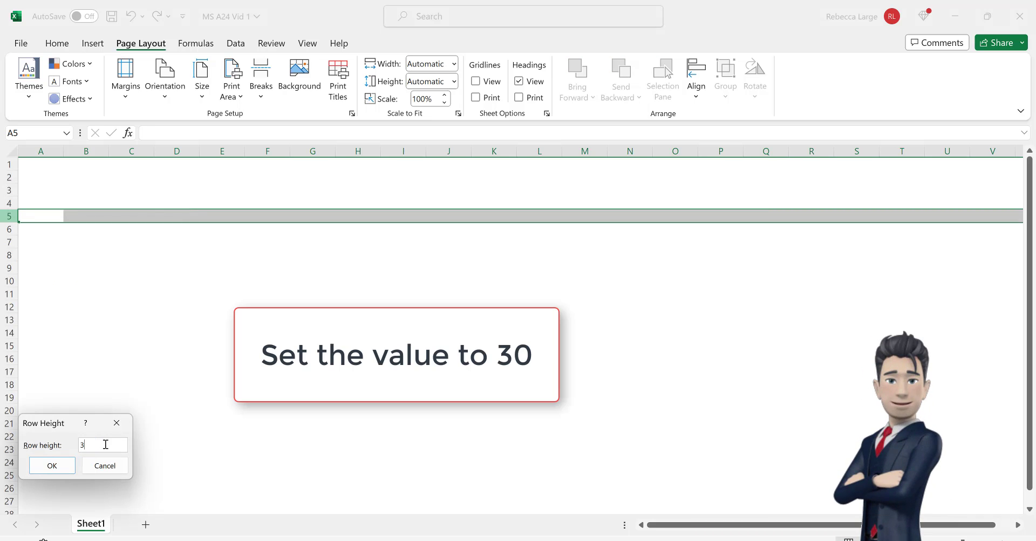
{"action": "left_click", "coordinate": [52, 465]}
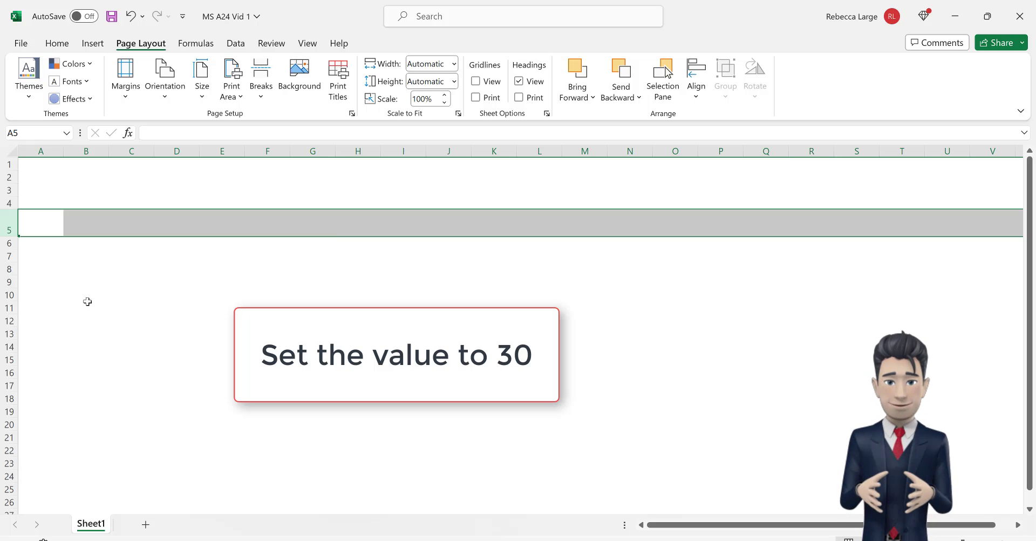
{"action": "left_click", "coordinate": [93, 226]}
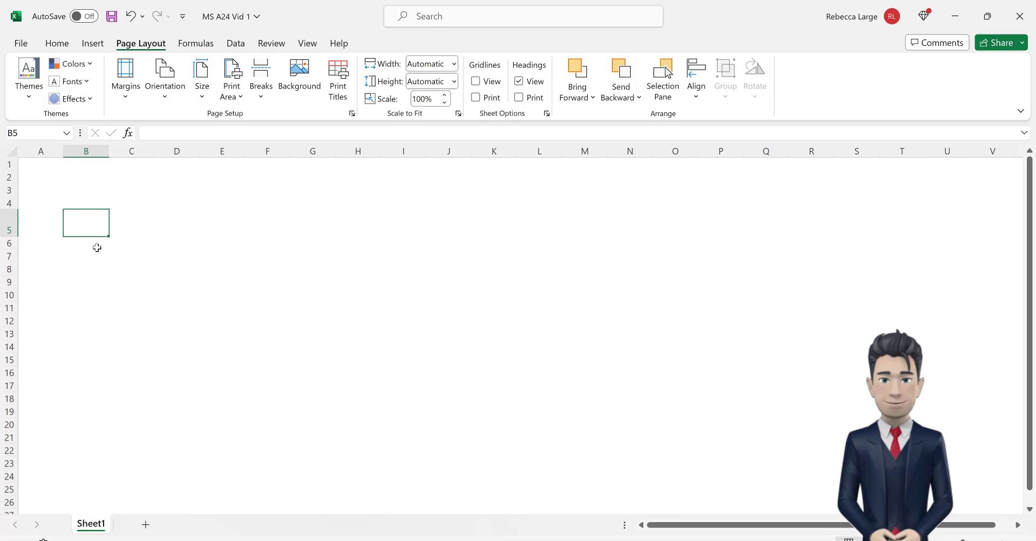
- Enter the headings Line, Date, Type, Analysis, Ref 1 and Ref 2 in B5:G5
{"action": "type", "text": "Line"}
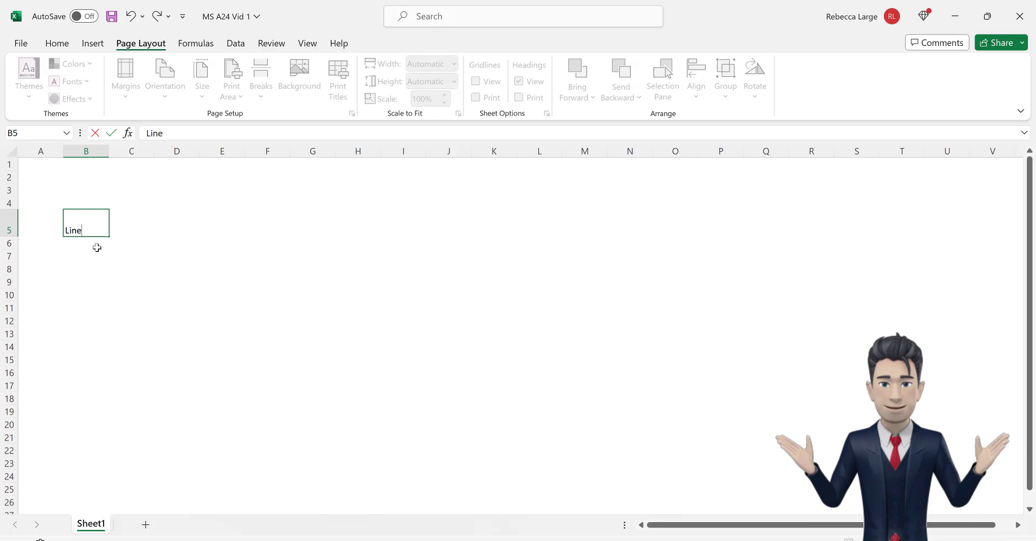
{"action": "key", "text": "Tab"}
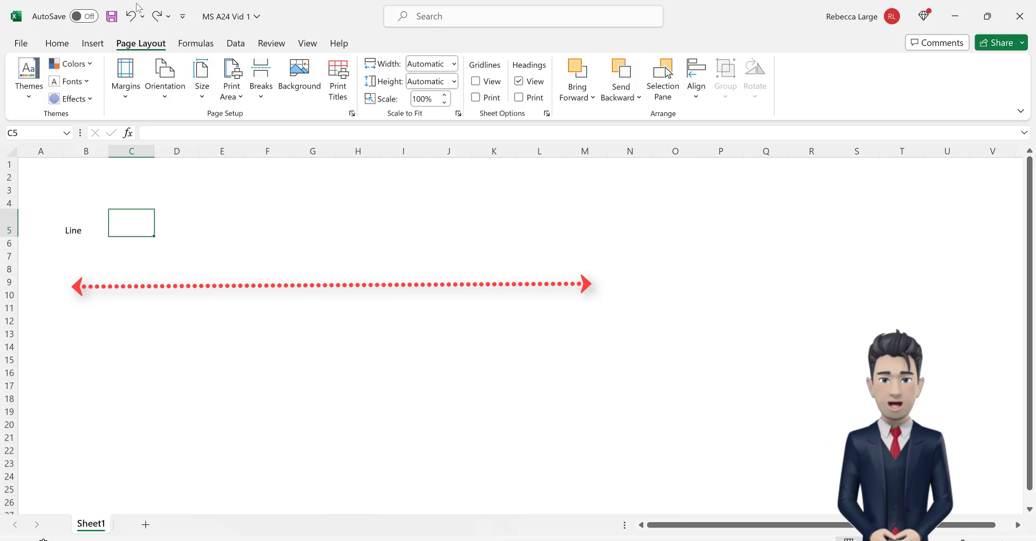
{"action": "left_click", "coordinate": [157, 16]}
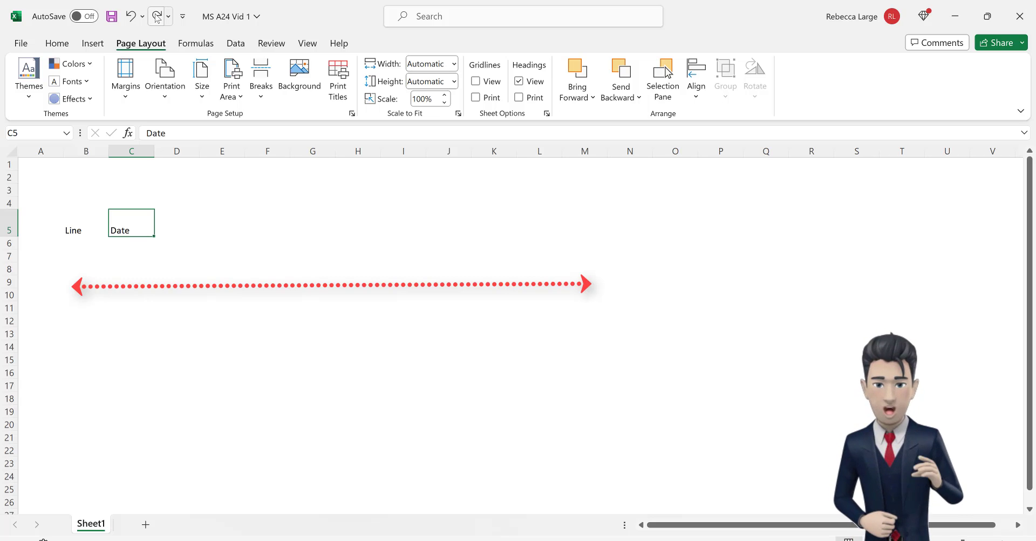
{"action": "left_click", "coordinate": [157, 17]}
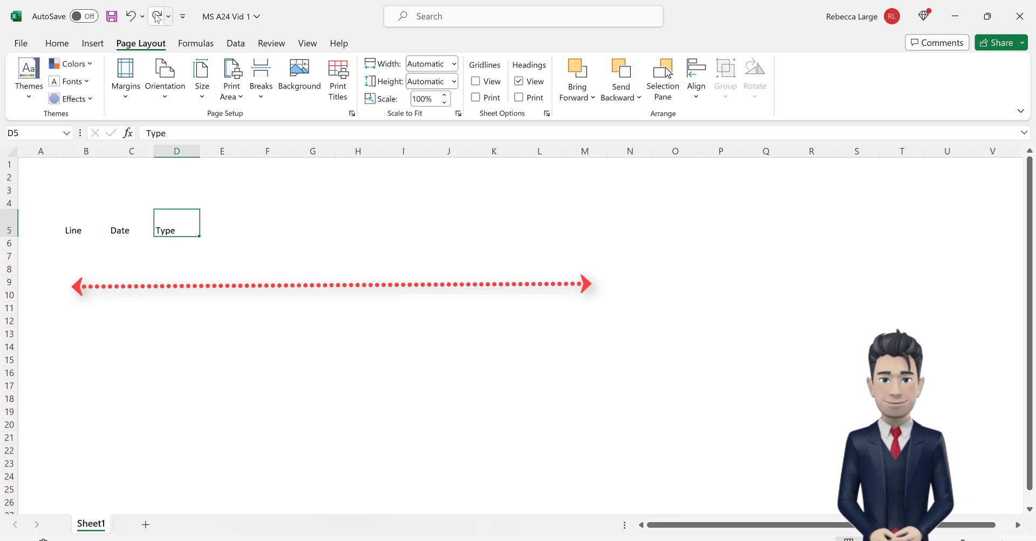
{"action": "left_click", "coordinate": [157, 17]}
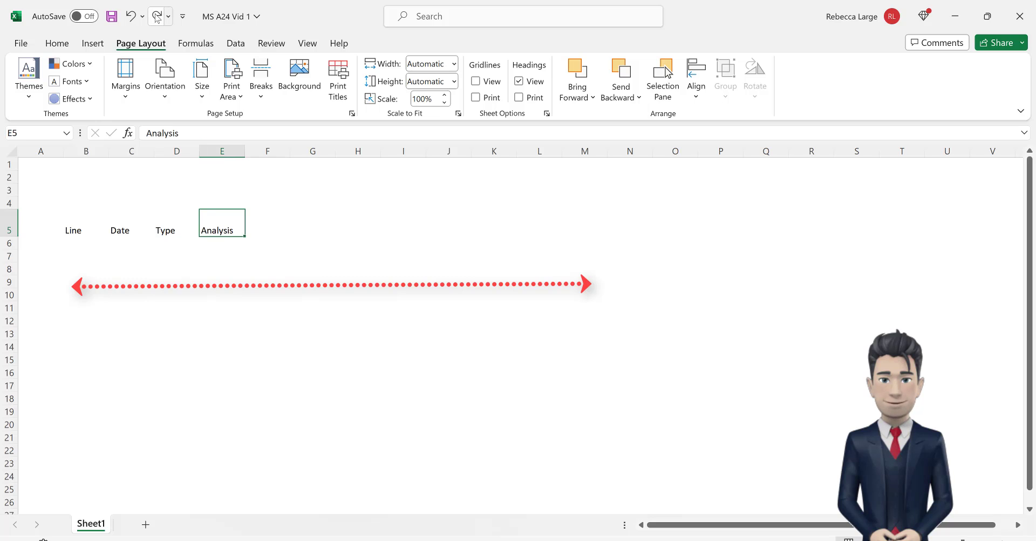
{"action": "left_click", "coordinate": [157, 17]}
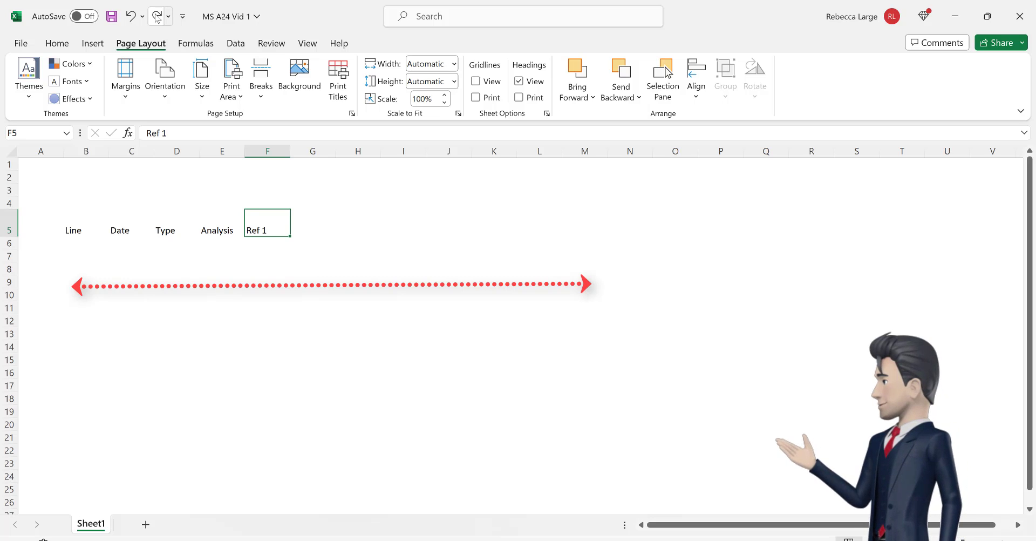
{"action": "left_click", "coordinate": [157, 16]}
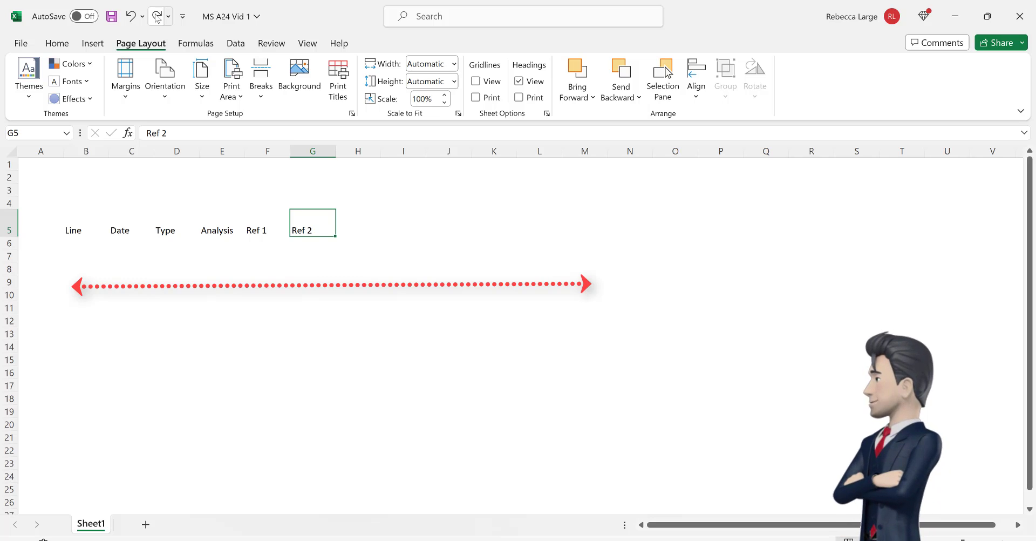
- Add the headings Amount, Sales, Other Income, Cost of Sales, Expenses and Other Items in H5:M5
{"action": "left_click", "coordinate": [157, 17]}
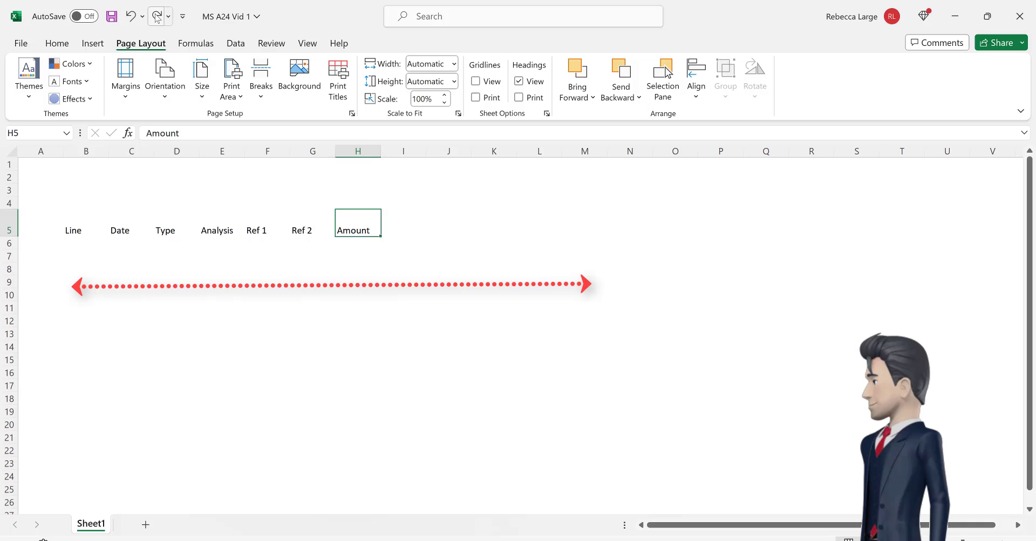
{"action": "left_click", "coordinate": [157, 16]}
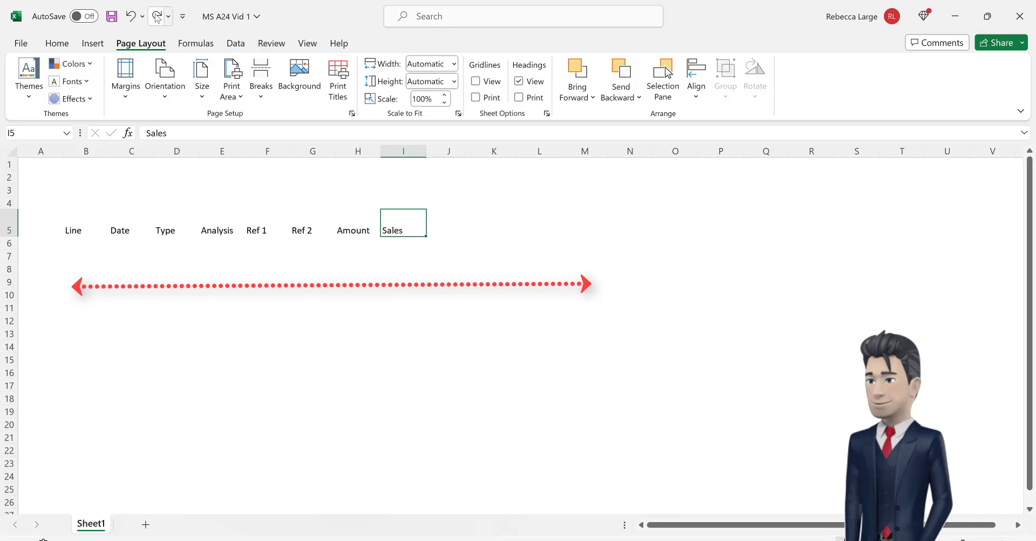
{"action": "left_click", "coordinate": [158, 16]}
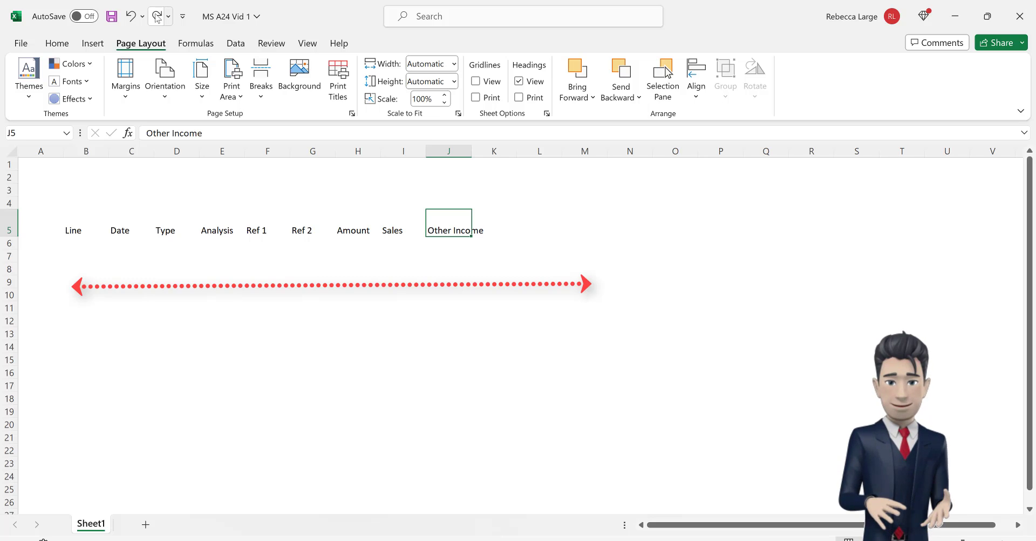
{"action": "left_click", "coordinate": [157, 17]}
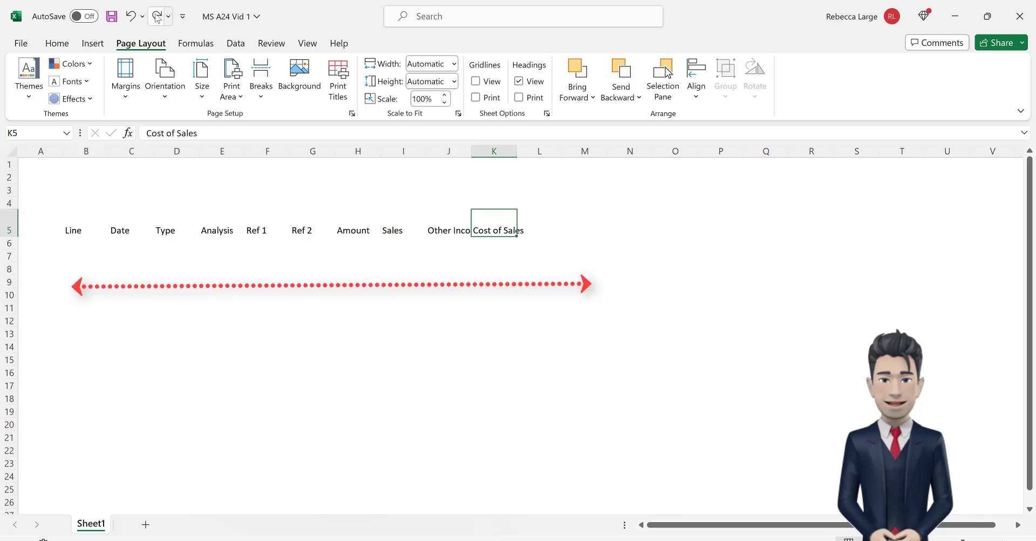
{"action": "left_click", "coordinate": [157, 17]}
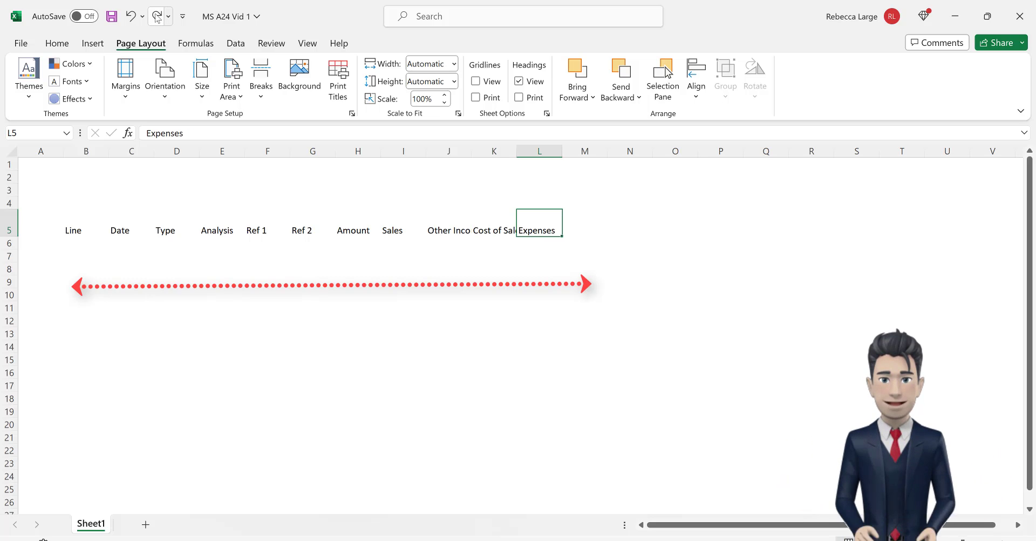
{"action": "left_click", "coordinate": [157, 17]}
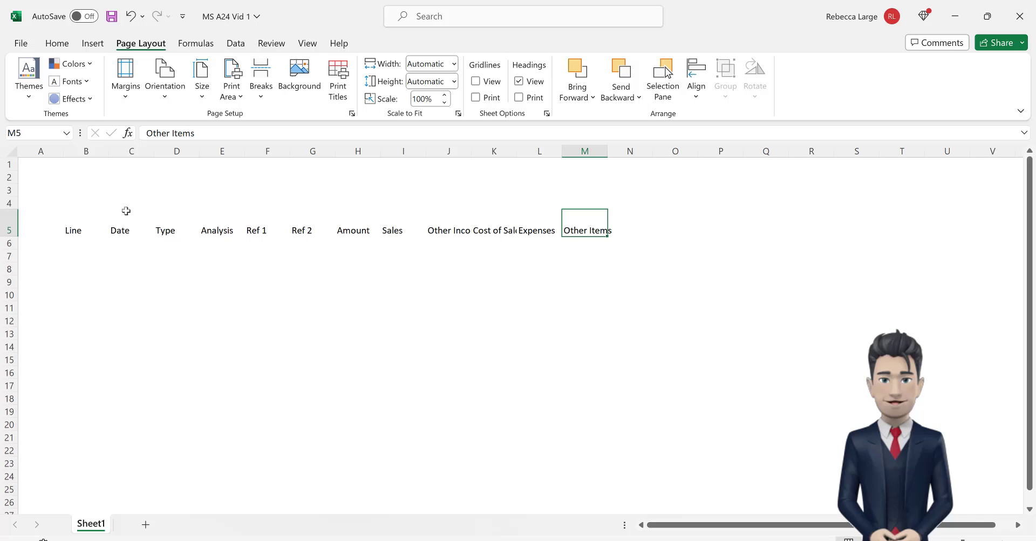
- Set the B5:M5 headings to Center horizontal and Center vertical alignment
{"action": "left_click_drag", "start_coordinate": [69, 226], "coordinate": [591, 231]}
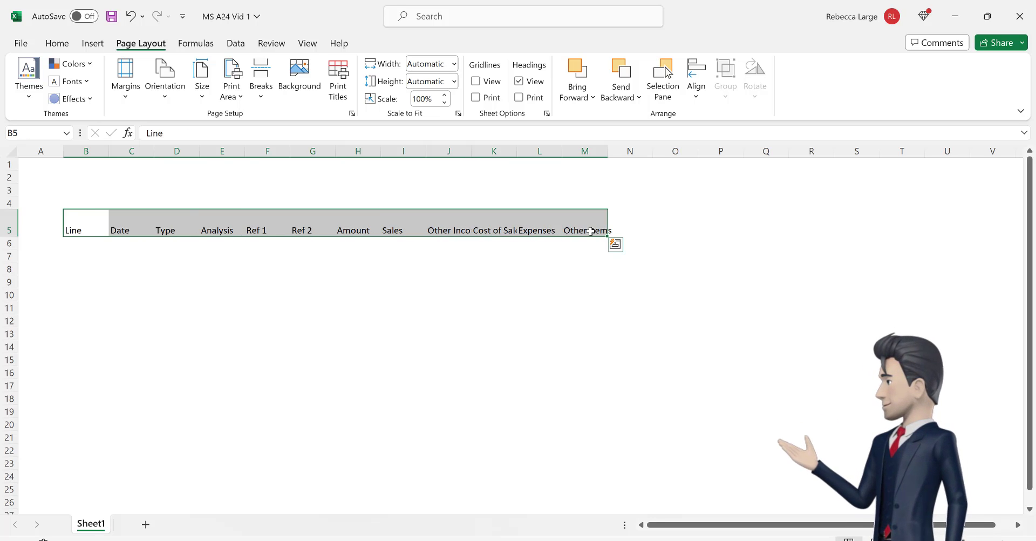
{"action": "right_click", "coordinate": [590, 231]}
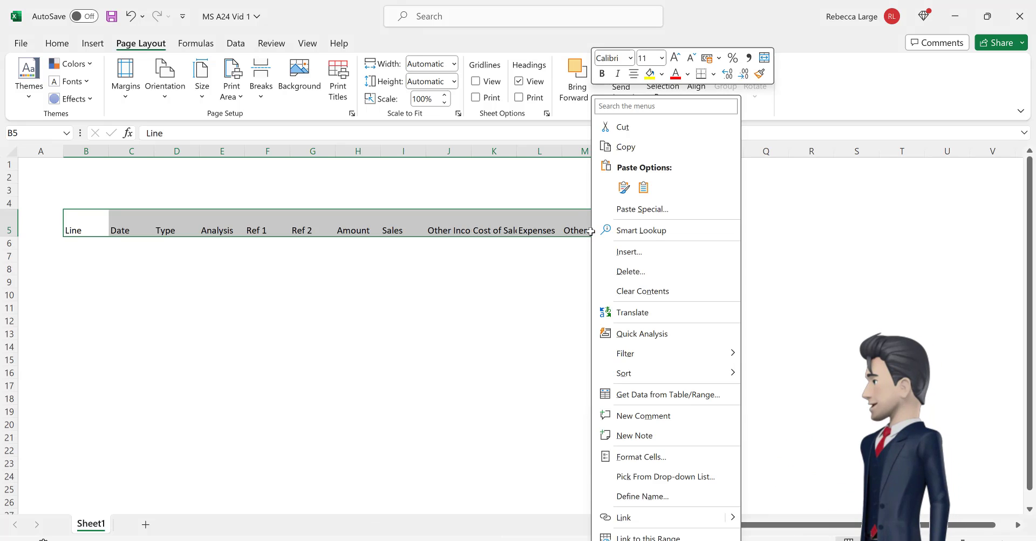
{"action": "left_click", "coordinate": [669, 458]}
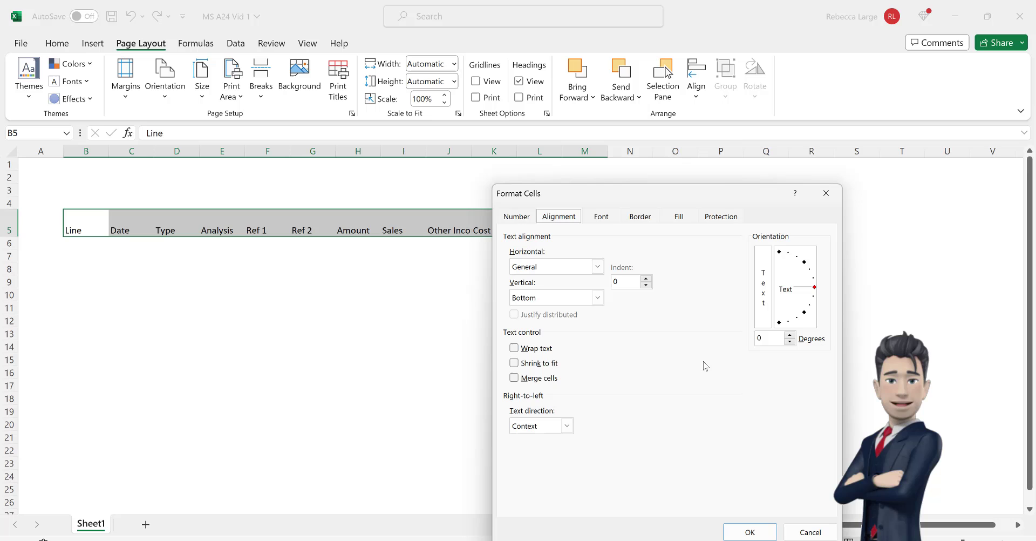
{"action": "left_click_drag", "start_coordinate": [746, 195], "coordinate": [615, 147]}
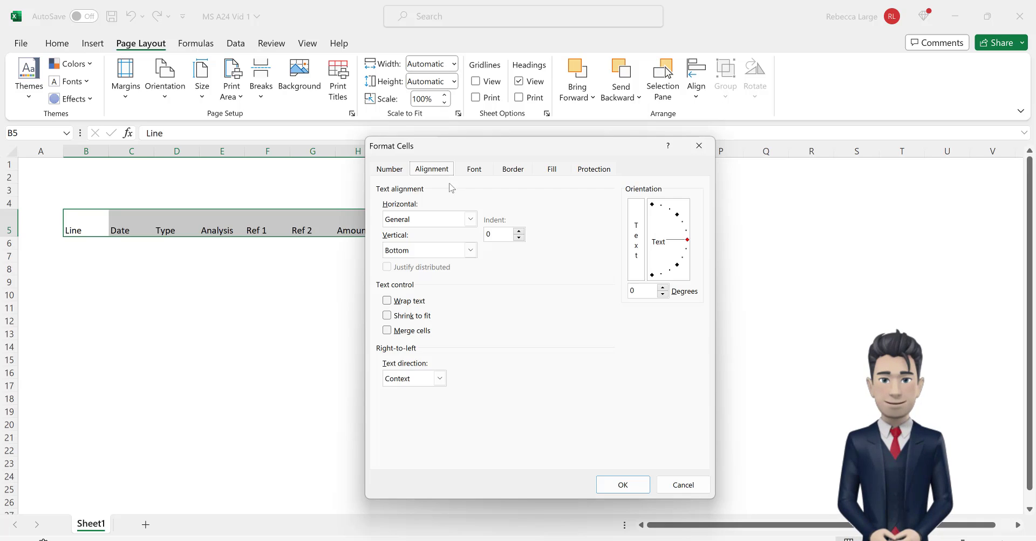
{"action": "left_click", "coordinate": [471, 219]}
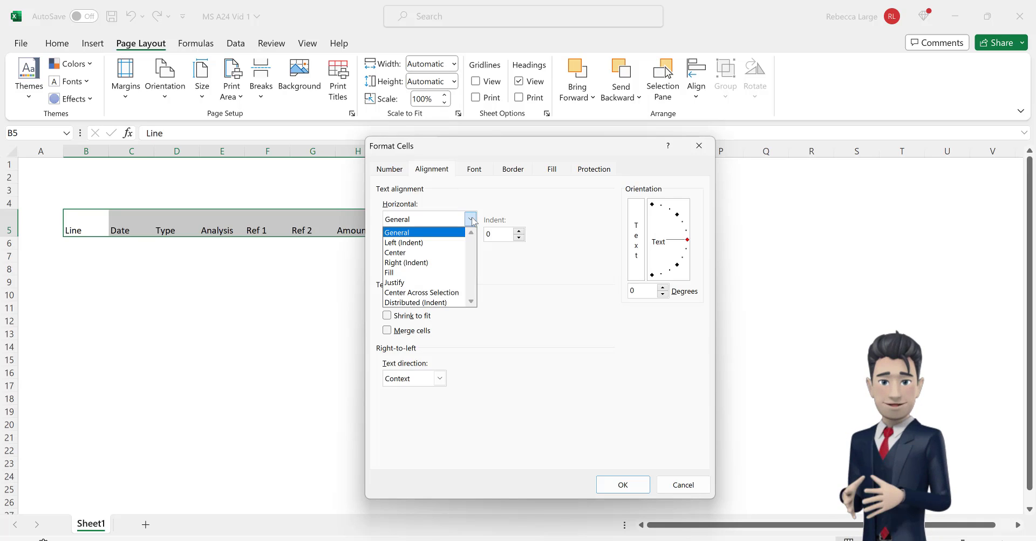
{"action": "left_click", "coordinate": [448, 252]}
{"action": "left_click", "coordinate": [471, 251]}
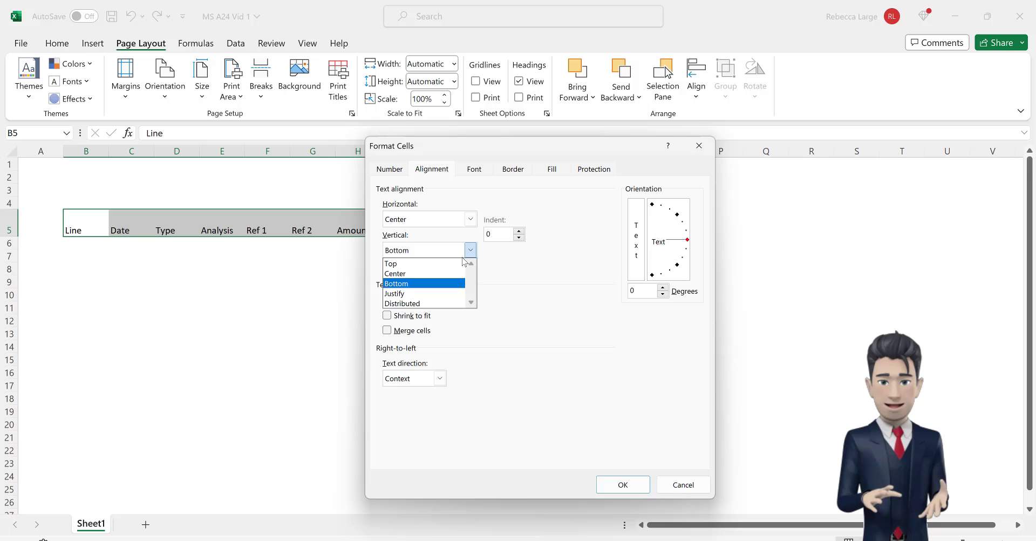
{"action": "left_click", "coordinate": [421, 274]}
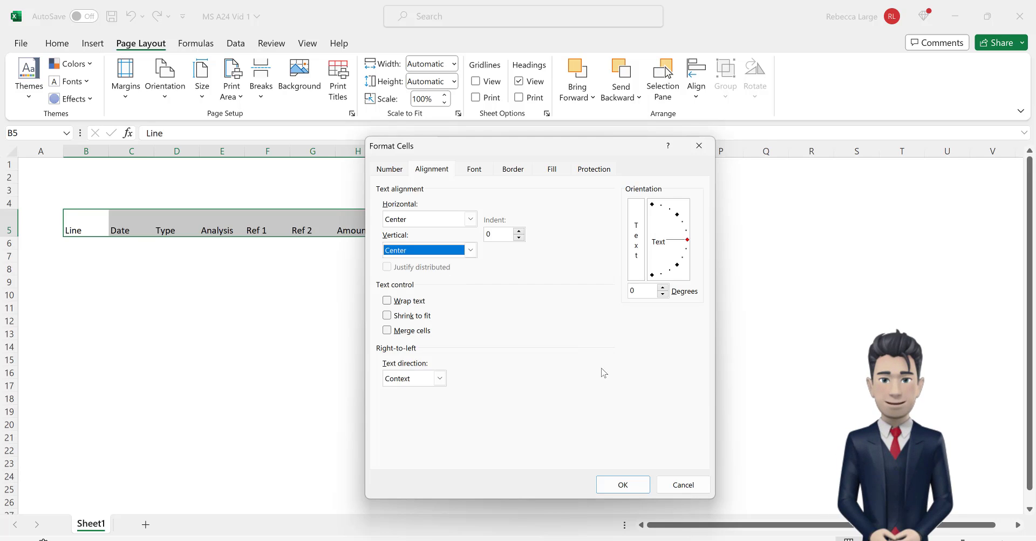
{"action": "left_click", "coordinate": [623, 480]}
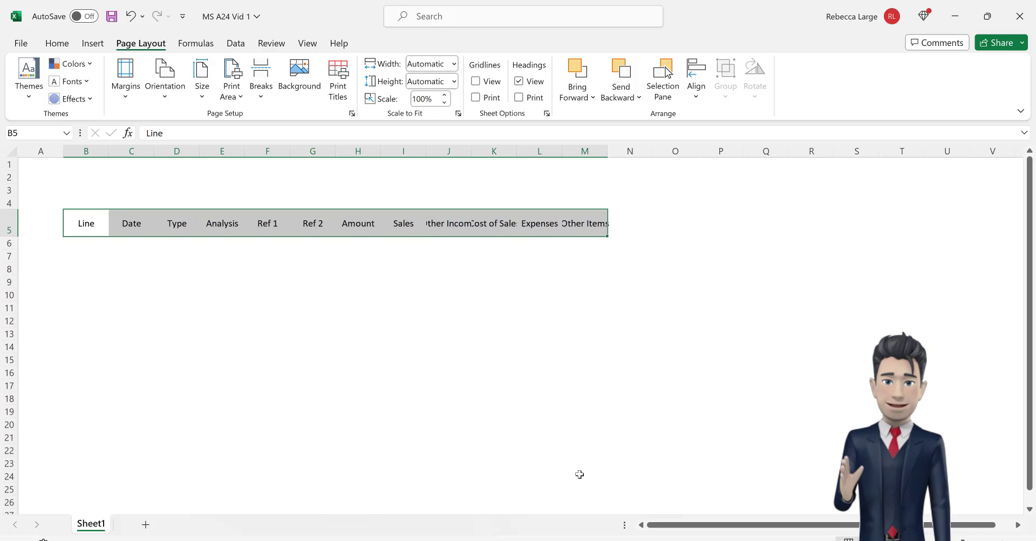
- Widen column M (Other Items) to about 10.37
{"action": "key", "text": "alt+h"}
{"action": "key", "text": "o"}
{"action": "key", "text": "i"}
{"action": "key", "text": "ctrl+Right"}
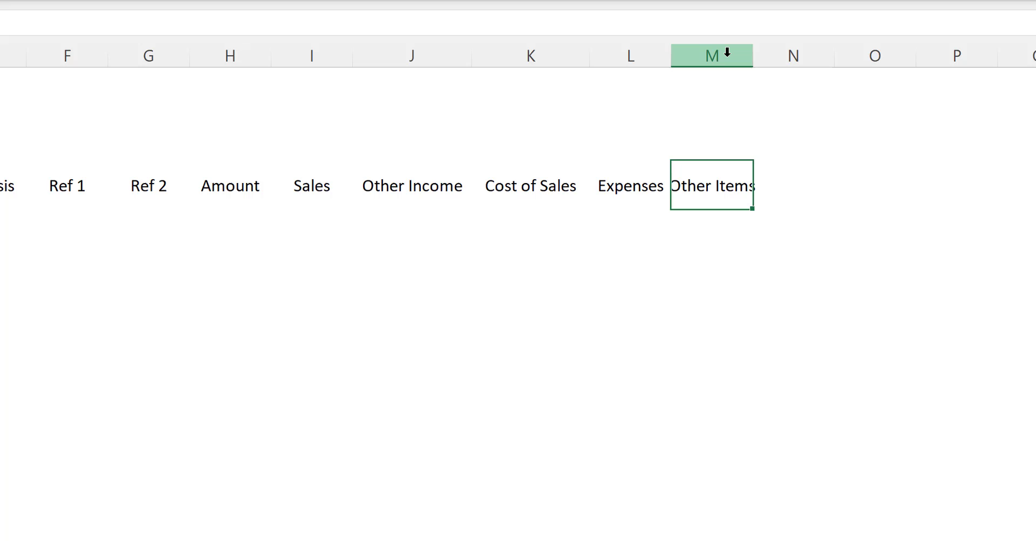
{"action": "left_click", "coordinate": [728, 54]}
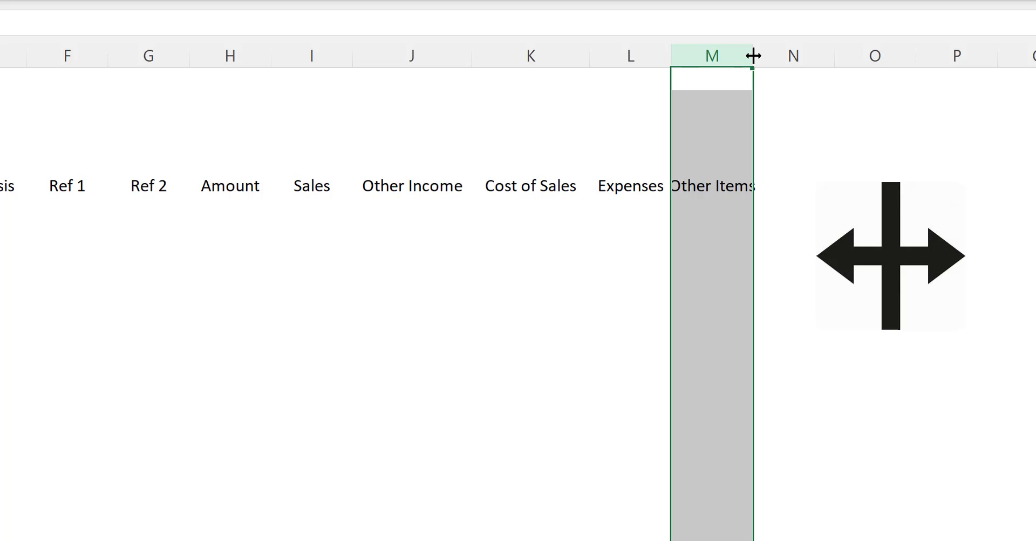
{"action": "left_click_drag", "start_coordinate": [753, 55], "coordinate": [782, 56]}
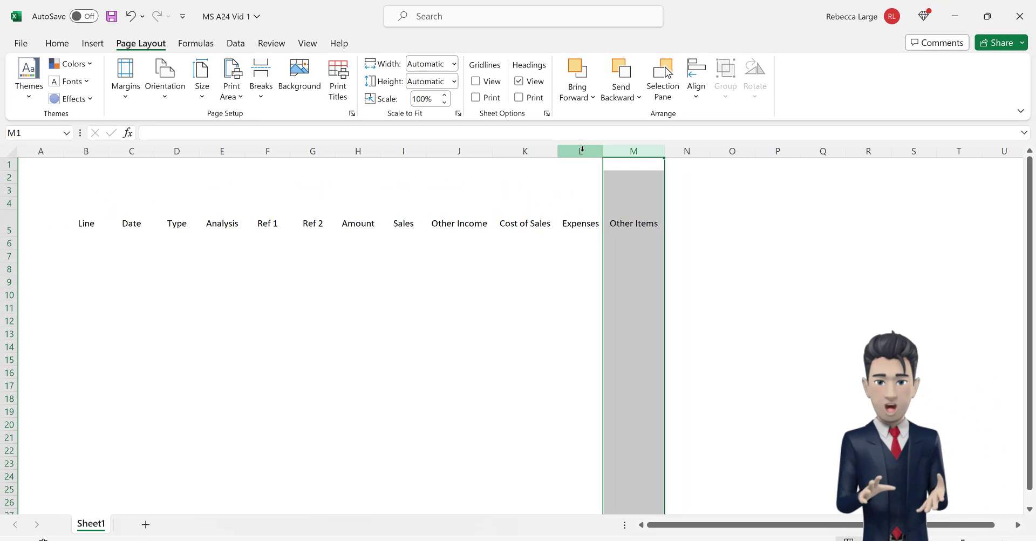
- Widen column L (Expenses) to 11.47
{"action": "left_click", "coordinate": [583, 149]}
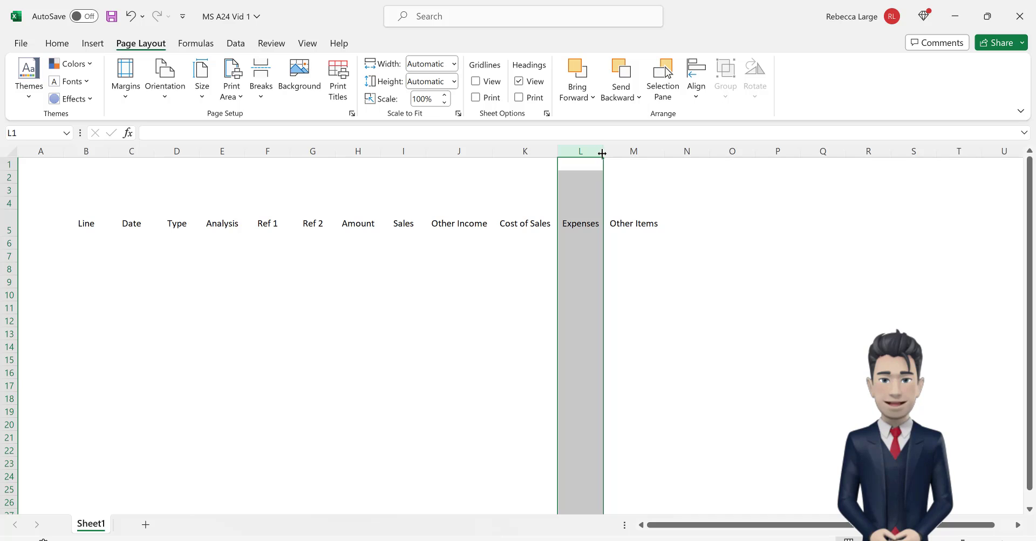
{"action": "left_click_drag", "start_coordinate": [602, 153], "coordinate": [620, 154]}
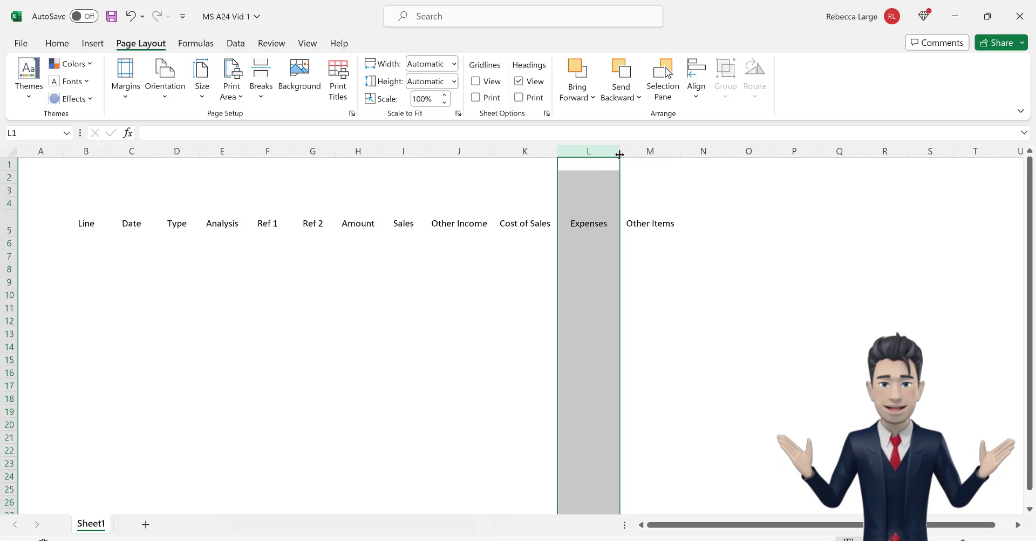
{"action": "left_click", "coordinate": [524, 196]}
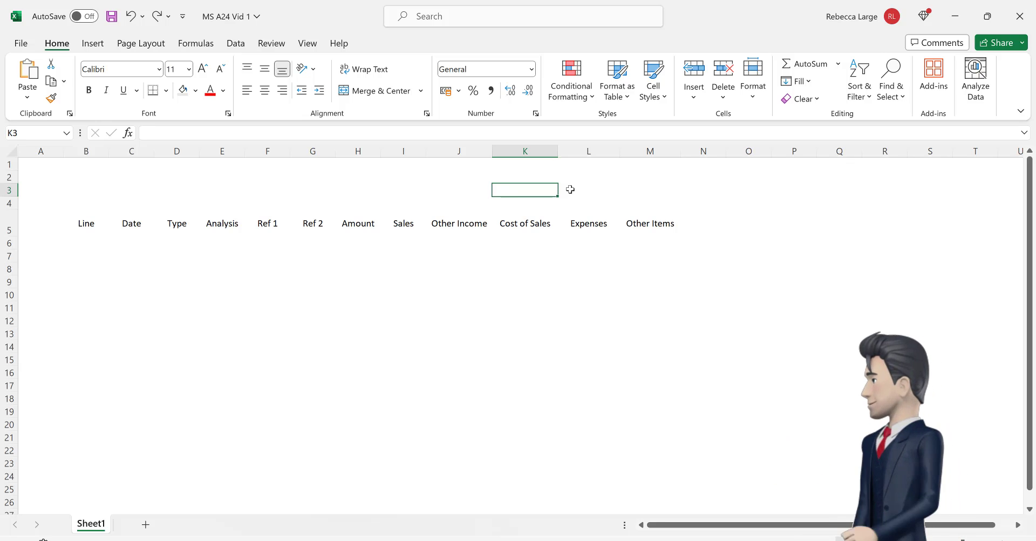
- Give the B5:M5 headings a grey fill with bold dark-blue text
{"action": "left_click_drag", "start_coordinate": [91, 226], "coordinate": [629, 224]}
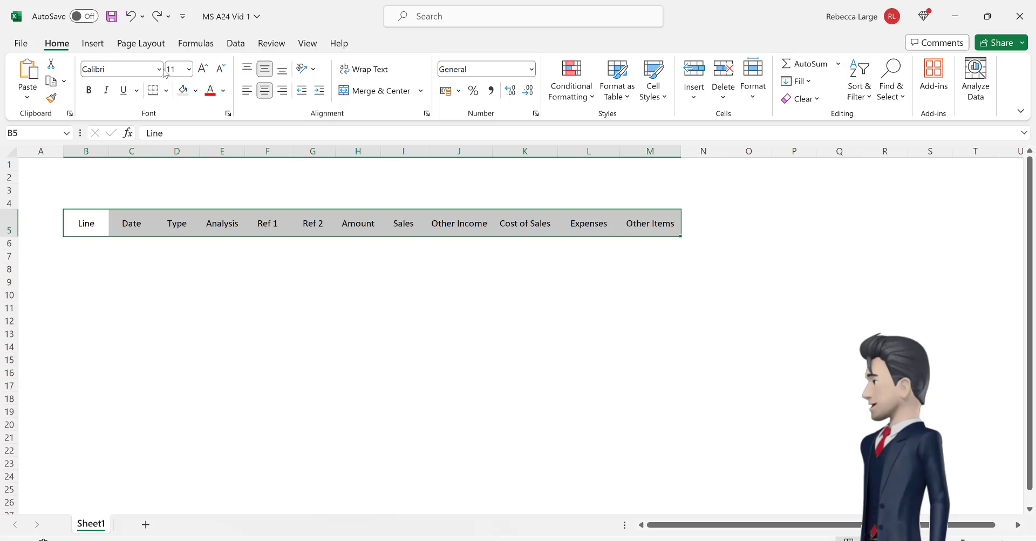
{"action": "left_click", "coordinate": [187, 96]}
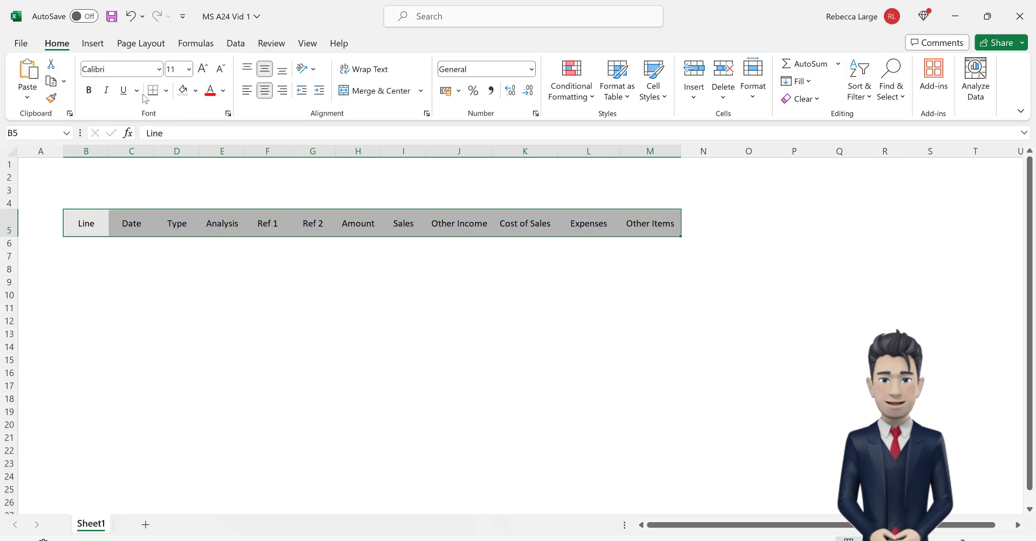
{"action": "left_click", "coordinate": [89, 90]}
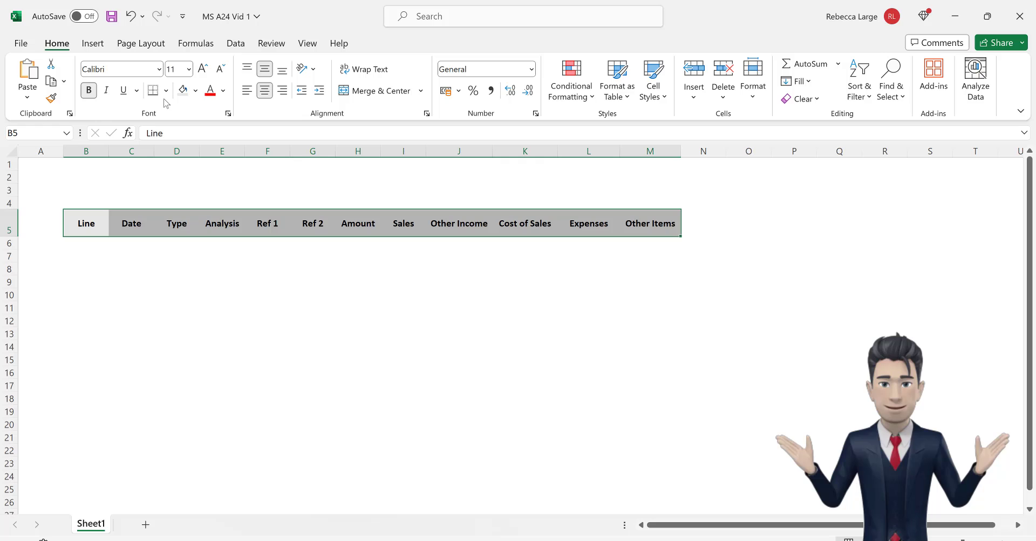
{"action": "left_click", "coordinate": [223, 90]}
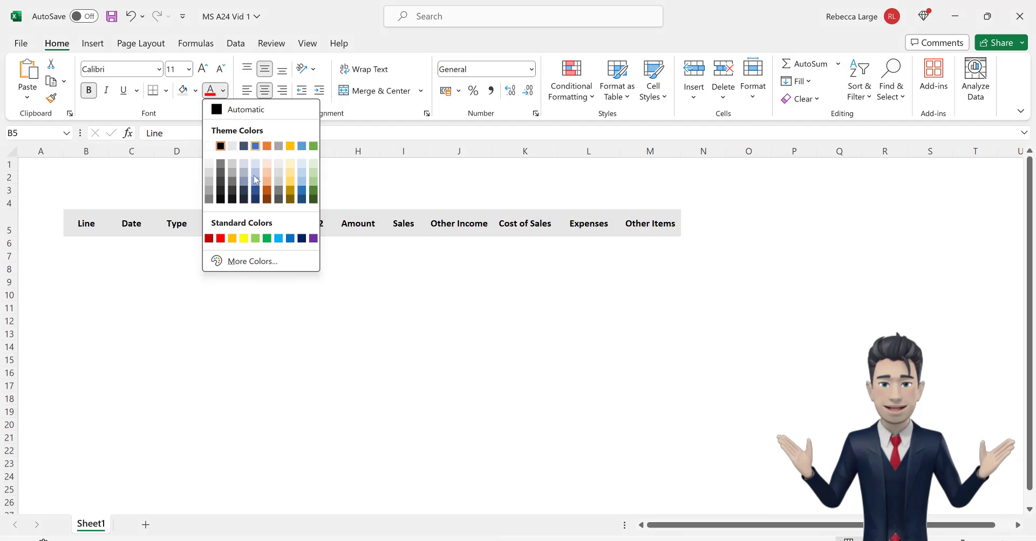
{"action": "left_click", "coordinate": [256, 196]}
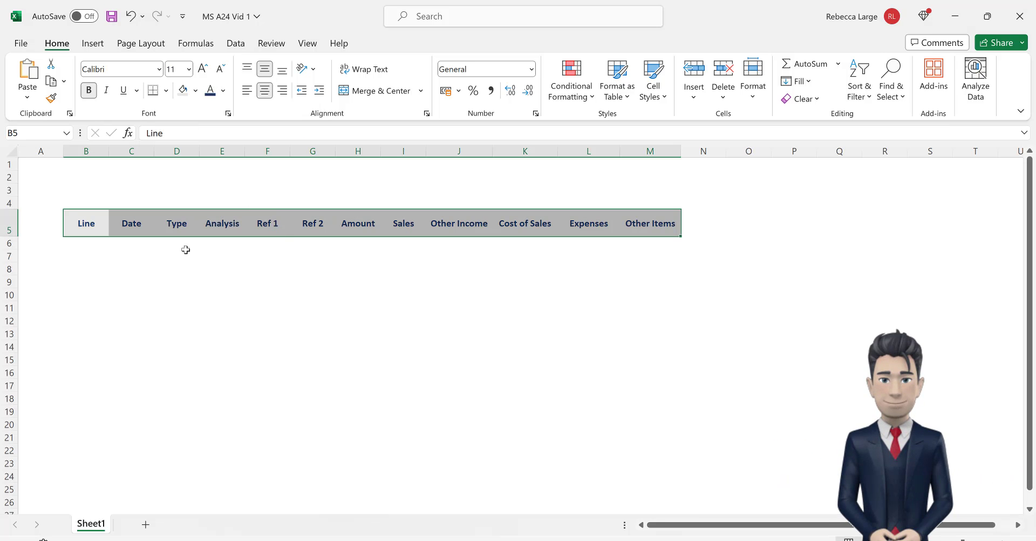
{"action": "left_click_drag", "start_coordinate": [91, 224], "coordinate": [359, 233]}
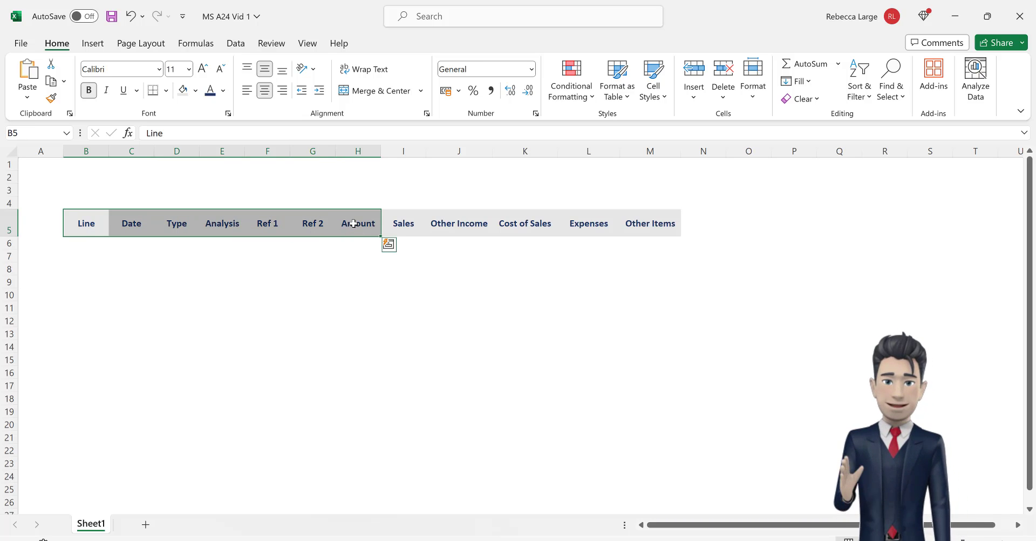
- Put a thick dark green outline border around the B5:H5 headings
{"action": "right_click", "coordinate": [353, 223]}
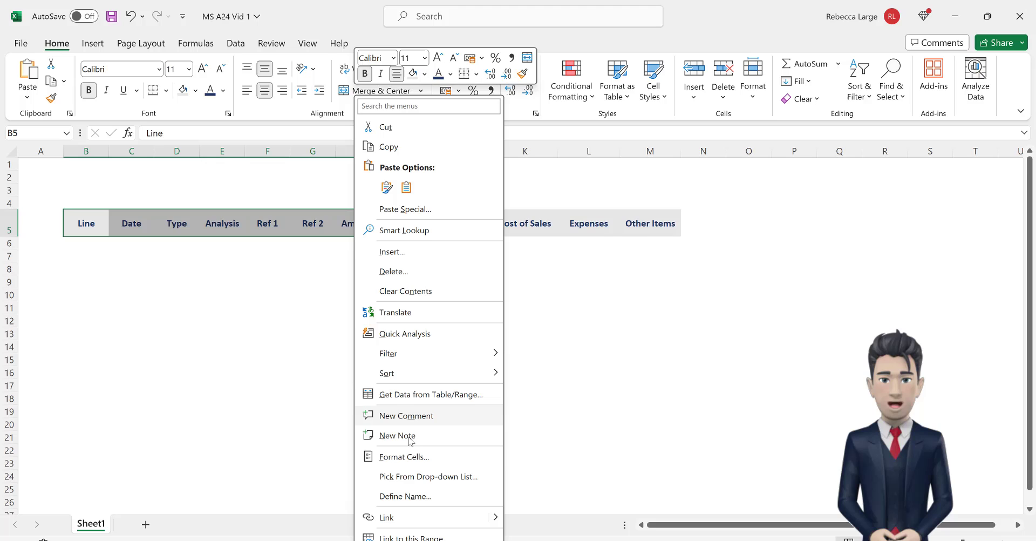
{"action": "left_click", "coordinate": [416, 459]}
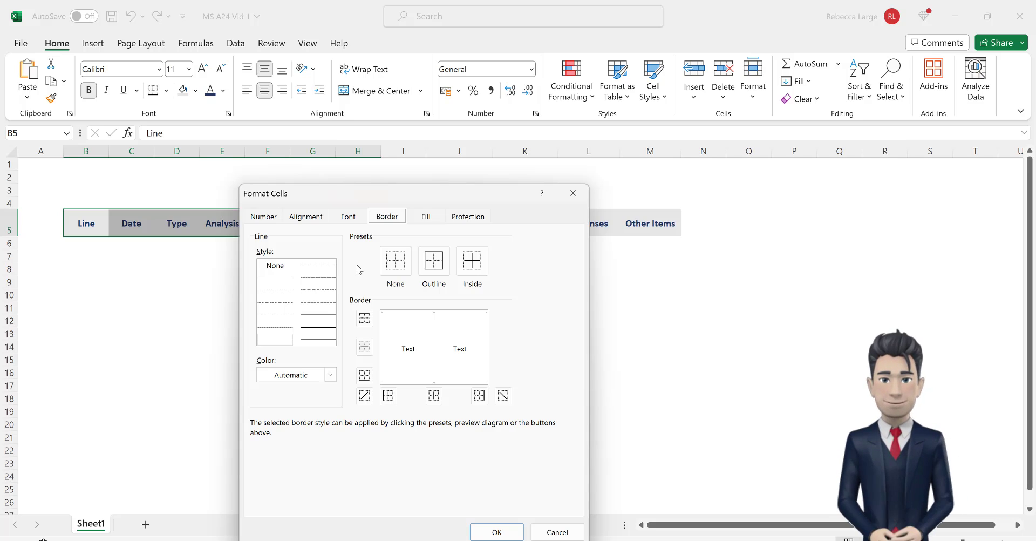
{"action": "left_click", "coordinate": [326, 331]}
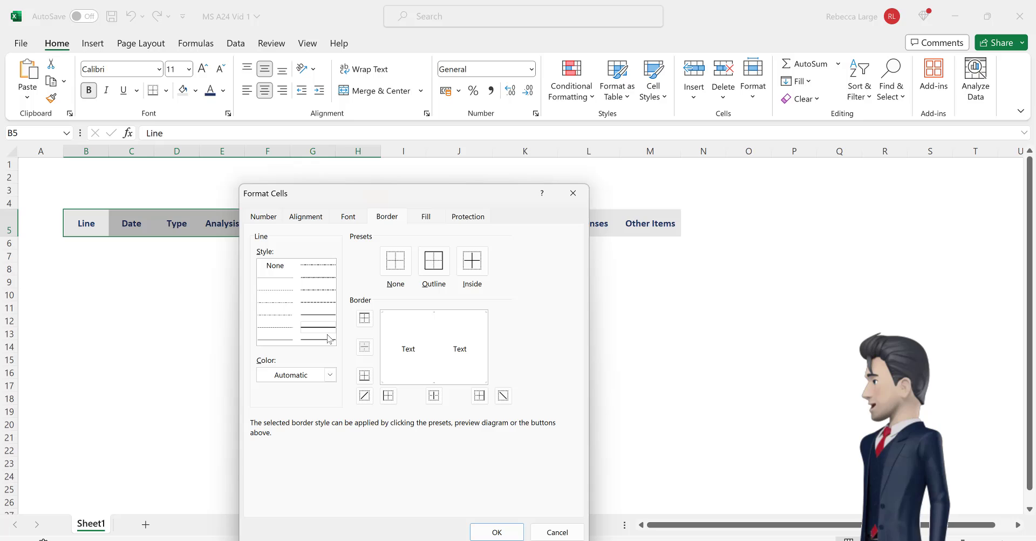
{"action": "left_click", "coordinate": [330, 374]}
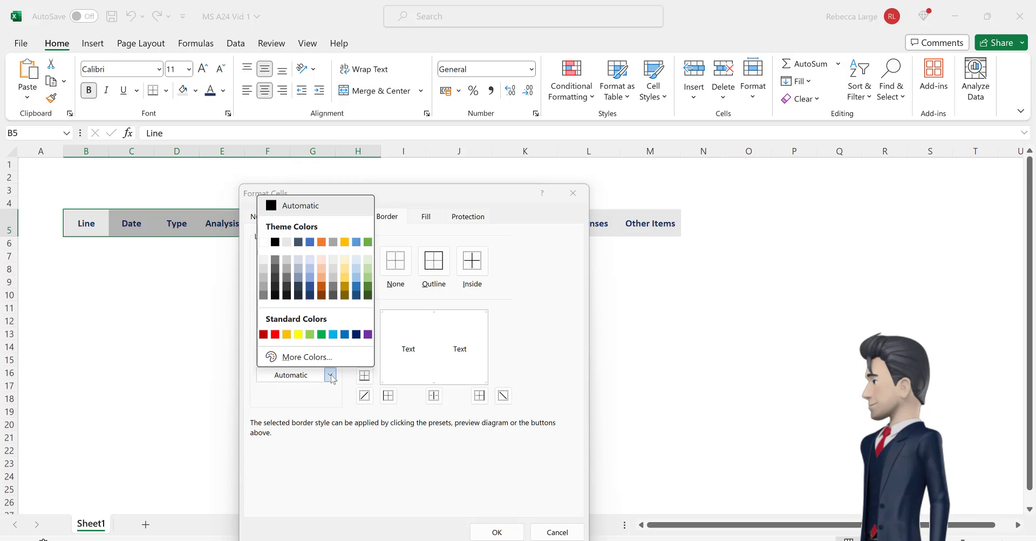
{"action": "left_click", "coordinate": [368, 296]}
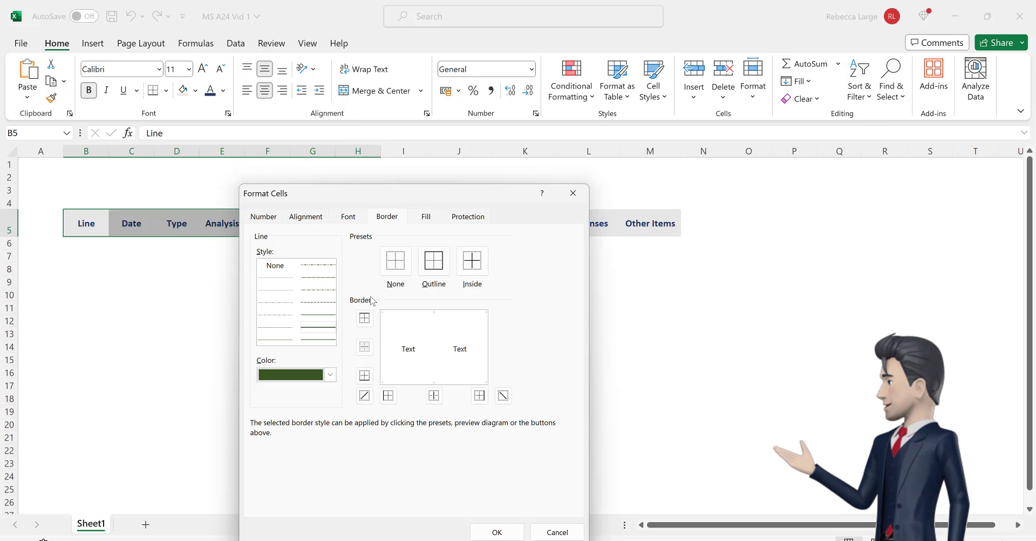
{"action": "left_click", "coordinate": [440, 264]}
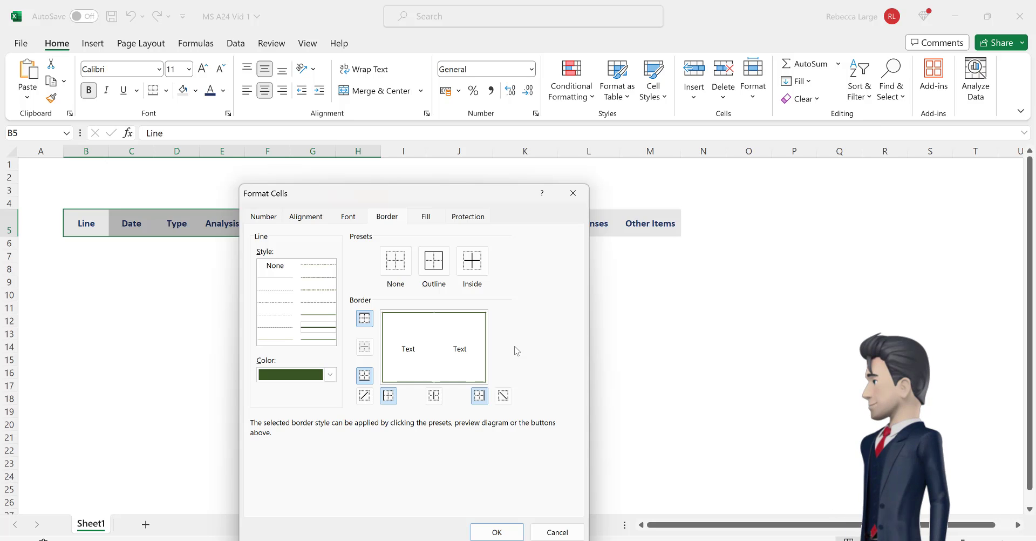
{"action": "left_click", "coordinate": [497, 531]}
{"action": "left_click", "coordinate": [434, 430]}
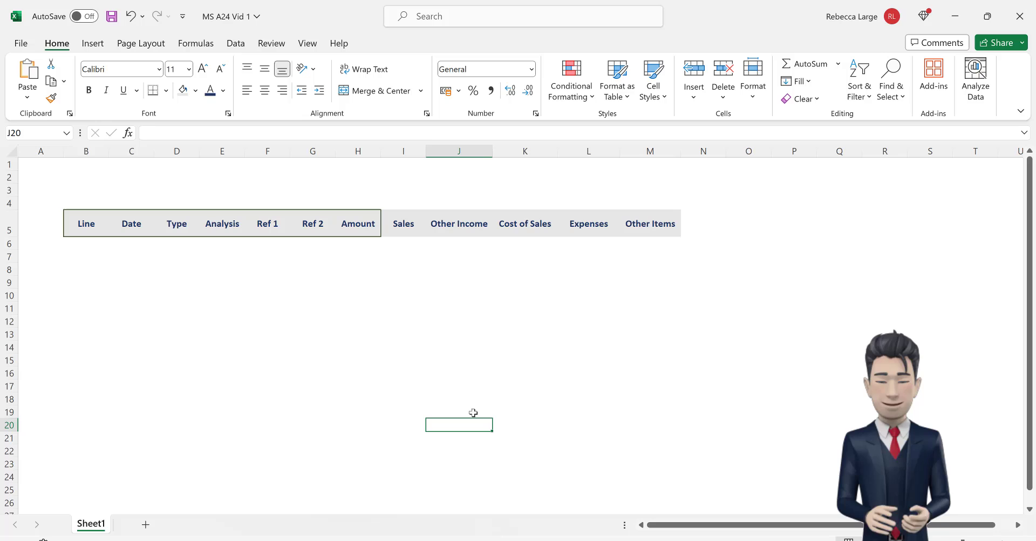
- Select I5:M5 and set a thicker purple outline border in Format Cells
{"action": "left_click_drag", "start_coordinate": [400, 224], "coordinate": [653, 222]}
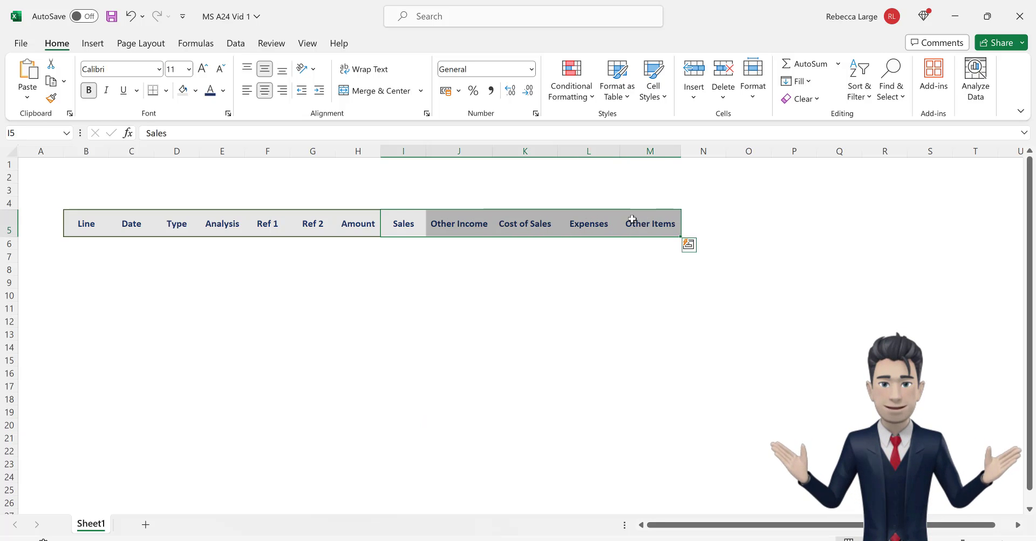
{"action": "right_click", "coordinate": [613, 224]}
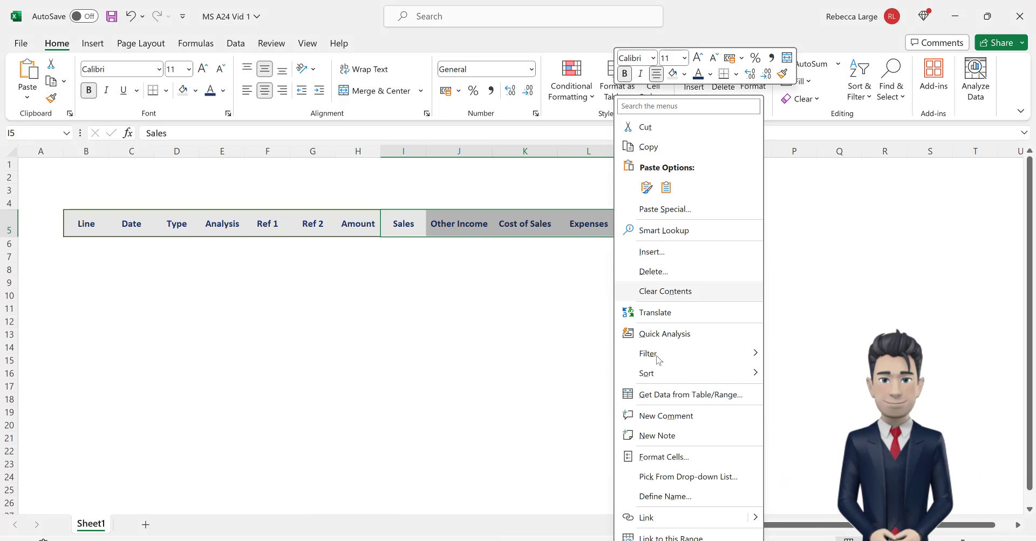
{"action": "left_click", "coordinate": [664, 457]}
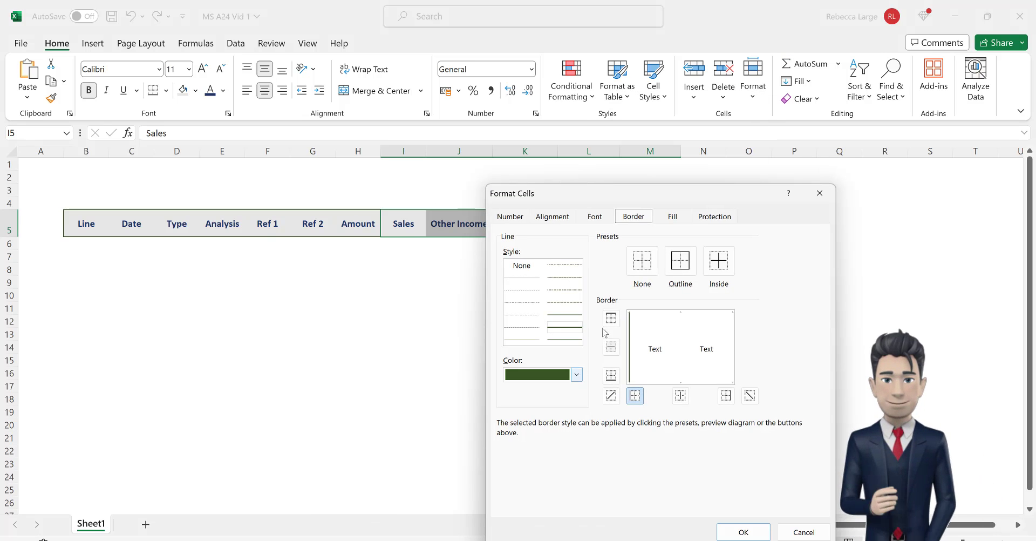
{"action": "left_click", "coordinate": [564, 327]}
{"action": "left_click", "coordinate": [576, 375]}
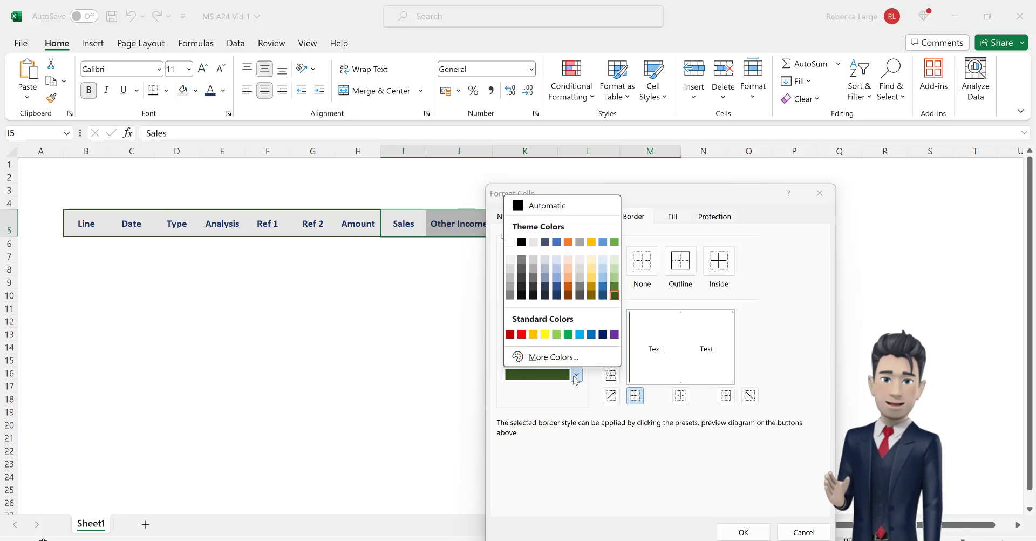
{"action": "left_click", "coordinate": [614, 334]}
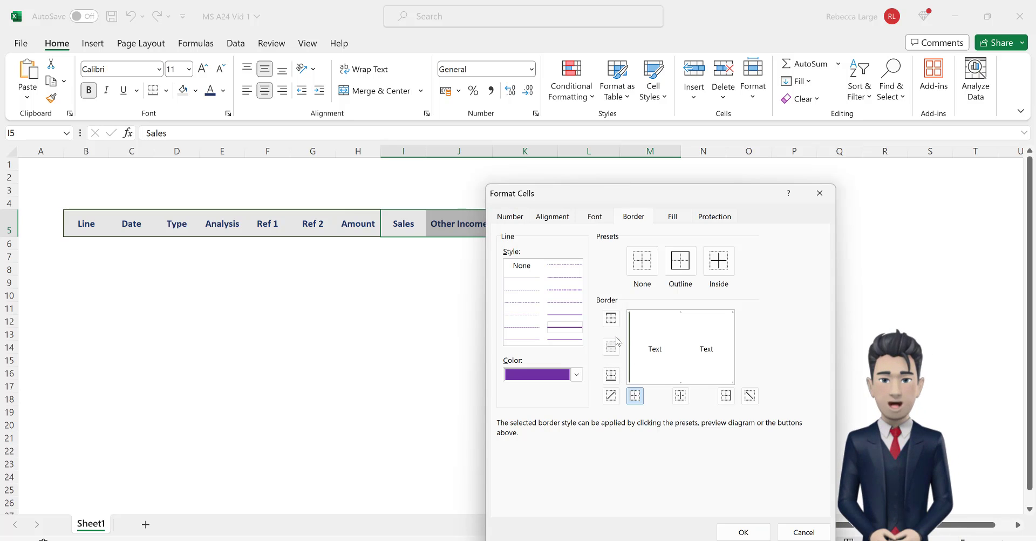
{"action": "left_click", "coordinate": [679, 270]}
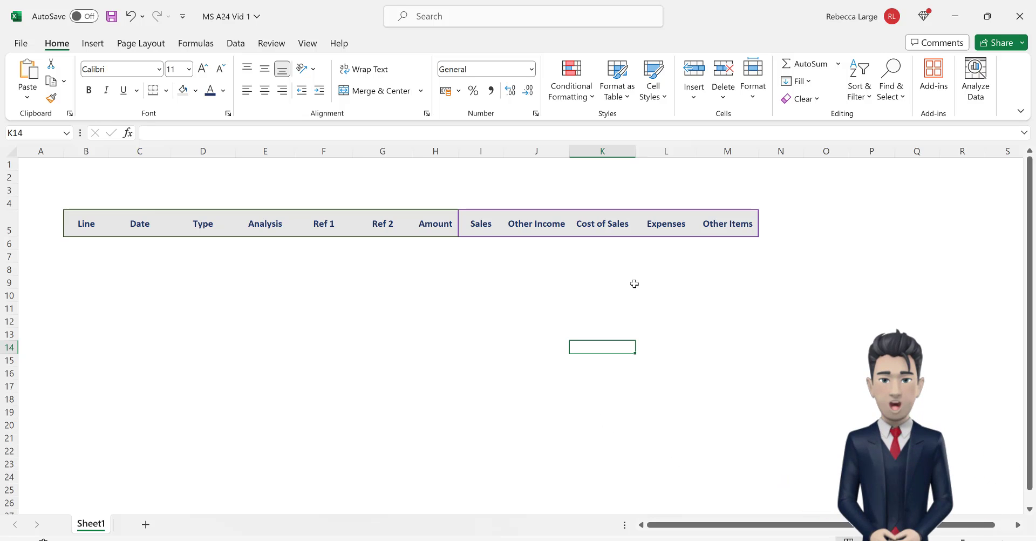
- Enter line number 1 in B6 and the date 1/1/24 in C6
{"action": "left_click", "coordinate": [96, 244]}
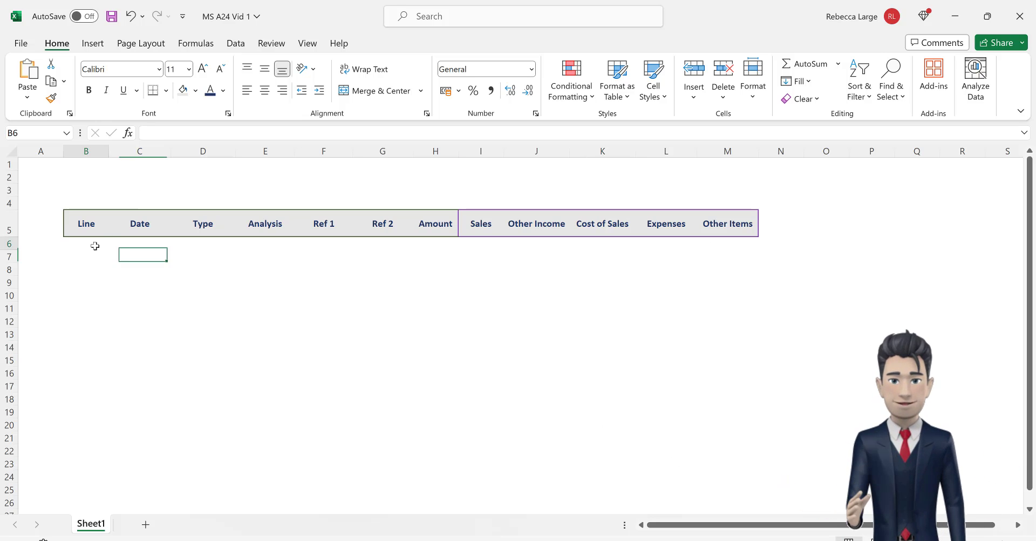
{"action": "type", "text": "1"}
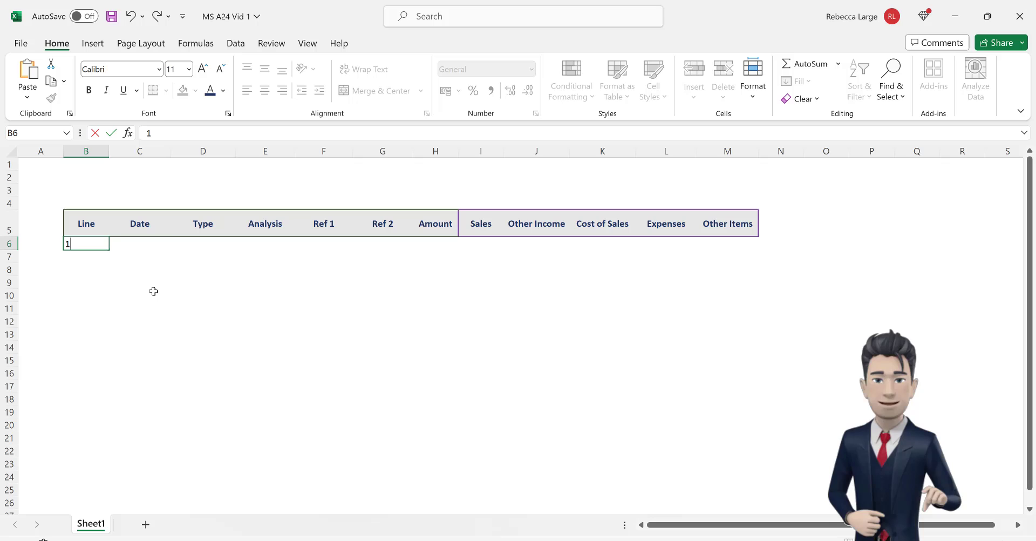
{"action": "key", "text": "Tab"}
{"action": "type", "text": "1"}
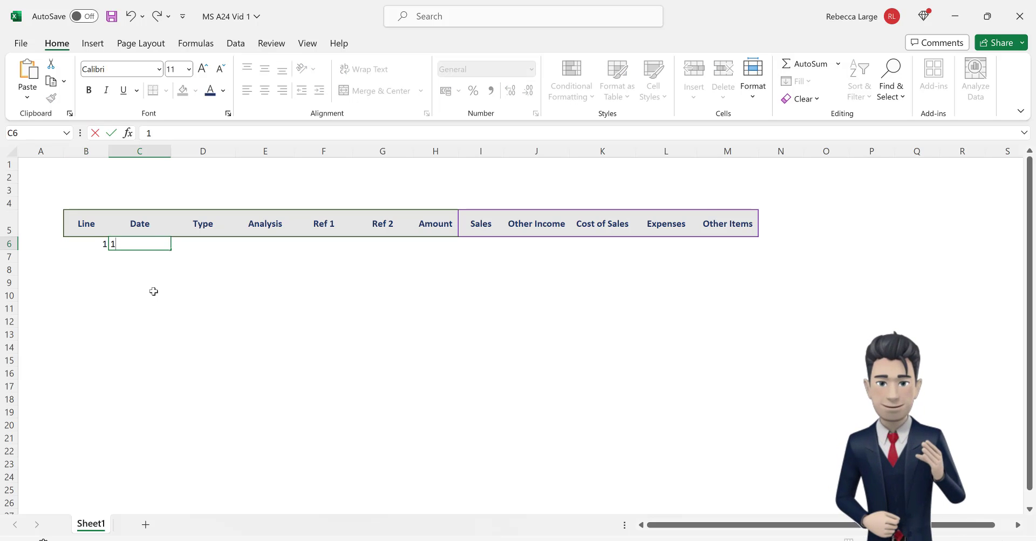
{"action": "type", "text": "/1/24"}
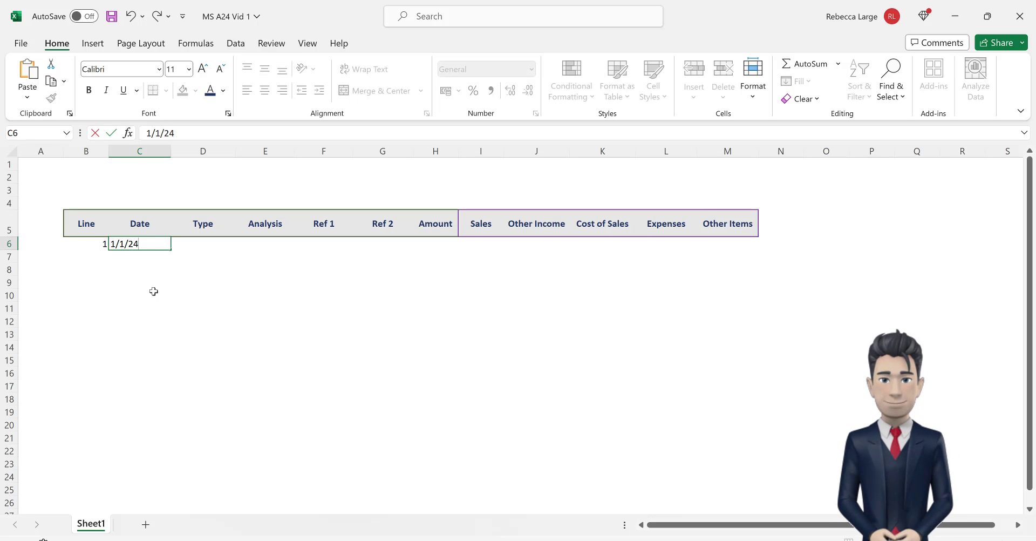
{"action": "key", "text": "Tab"}
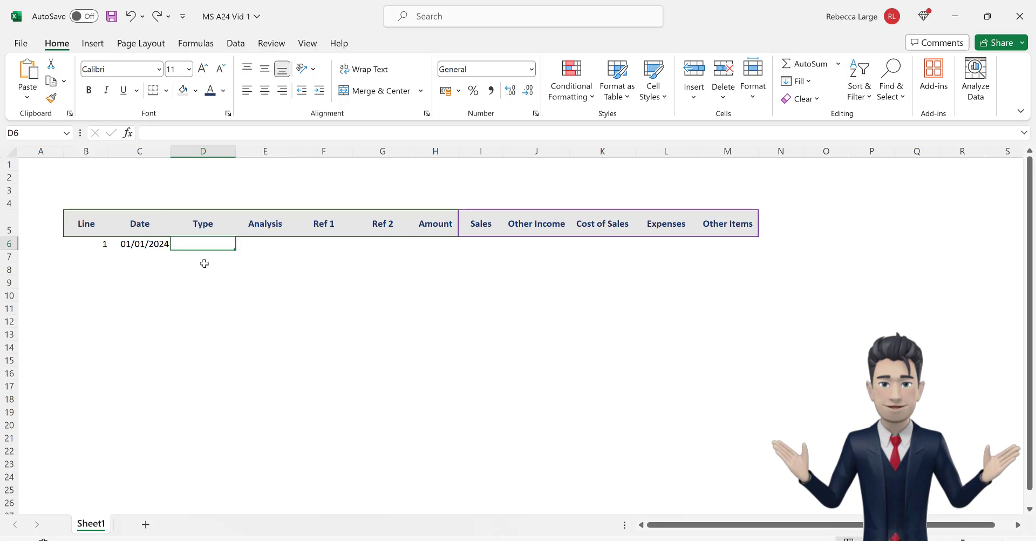
- Enter Receipt, Sales Type A, ABC Ltd and 123 across D6:G6
{"action": "type", "text": "R"}
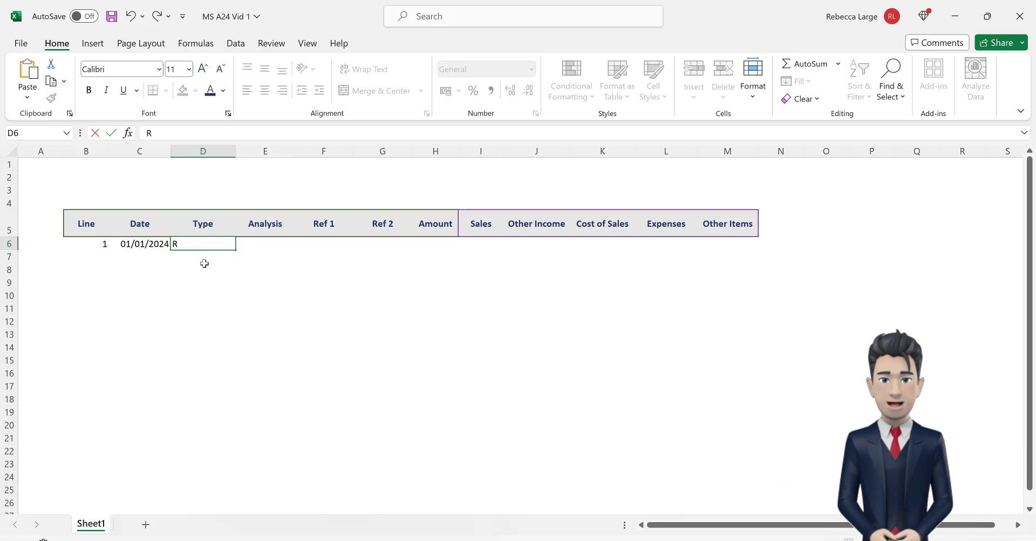
{"action": "type", "text": "eceipt"}
{"action": "key", "text": "Tab"}
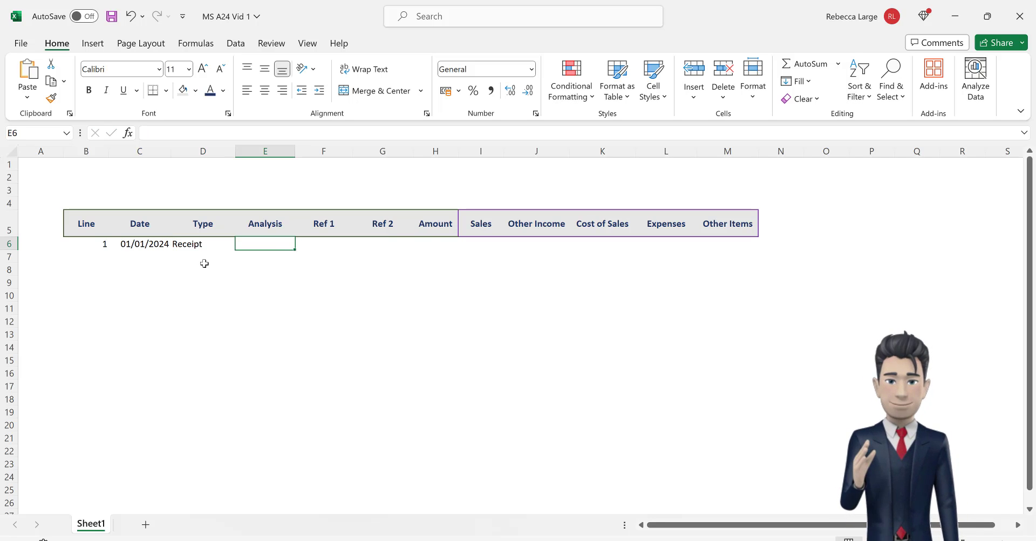
{"action": "type", "text": "Sales"}
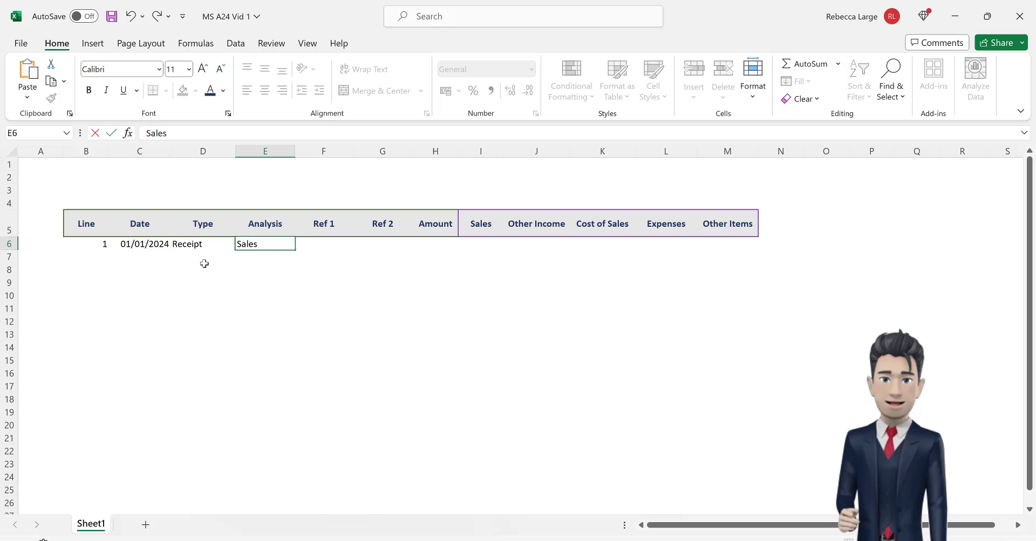
{"action": "type", "text": " Type"}
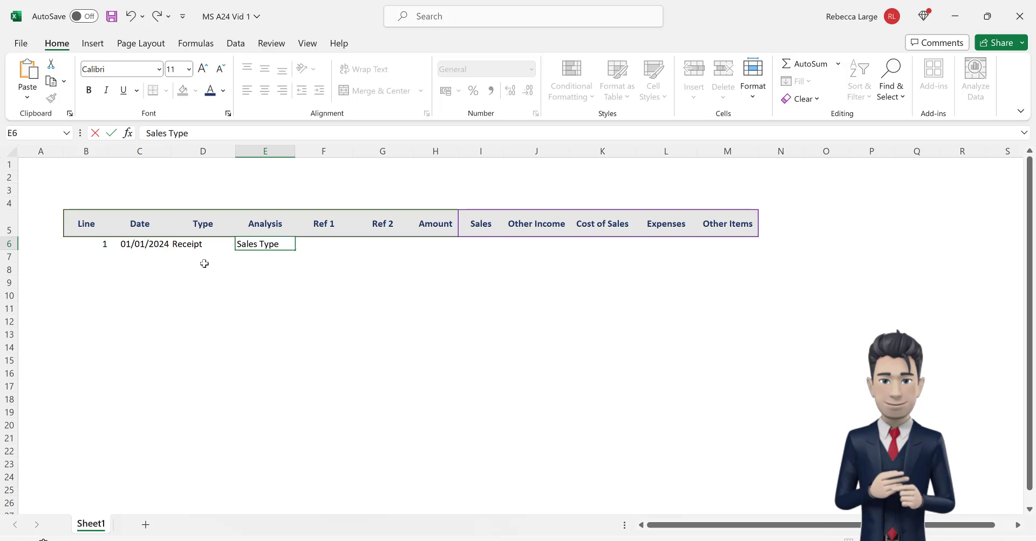
{"action": "type", "text": " A"}
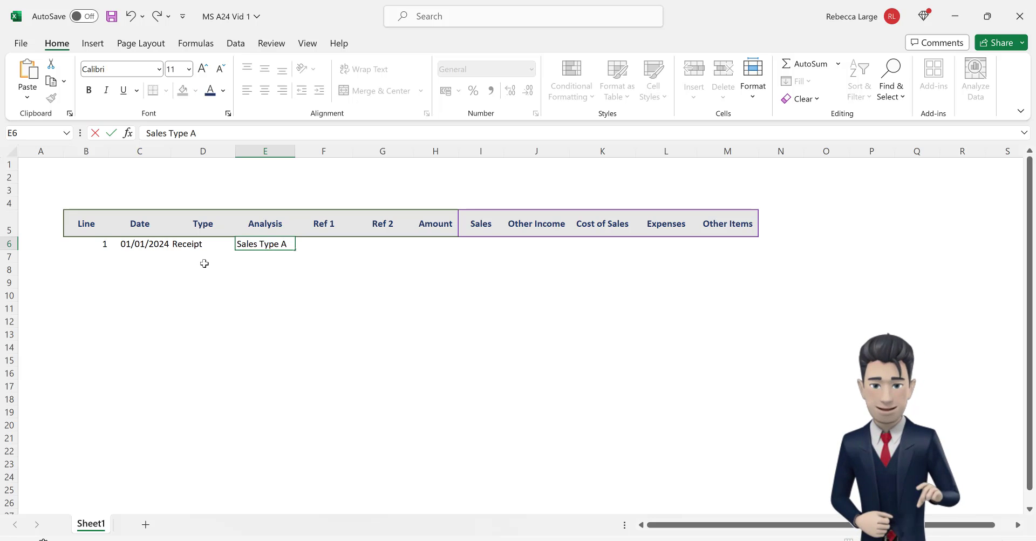
{"action": "key", "text": "Tab"}
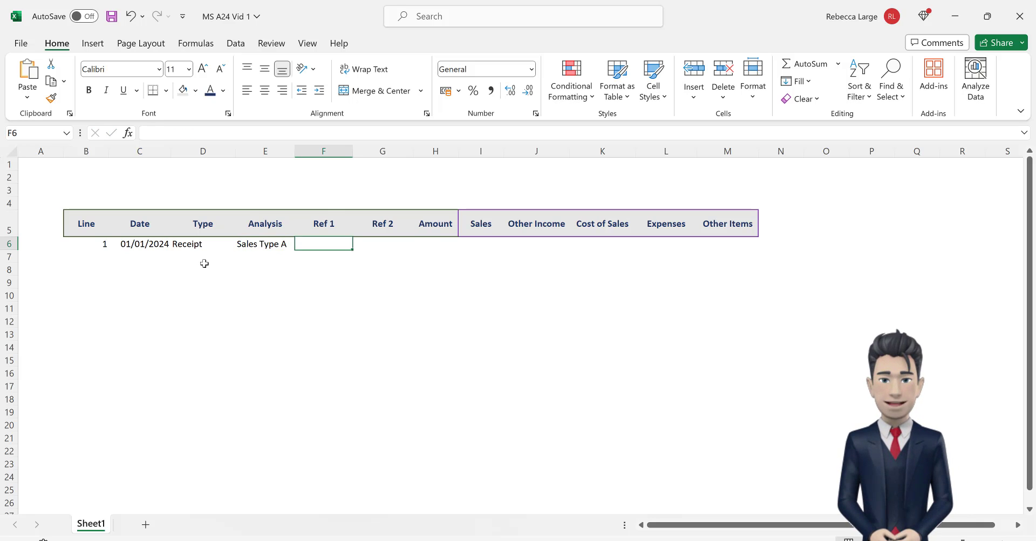
{"action": "type", "text": "AB"}
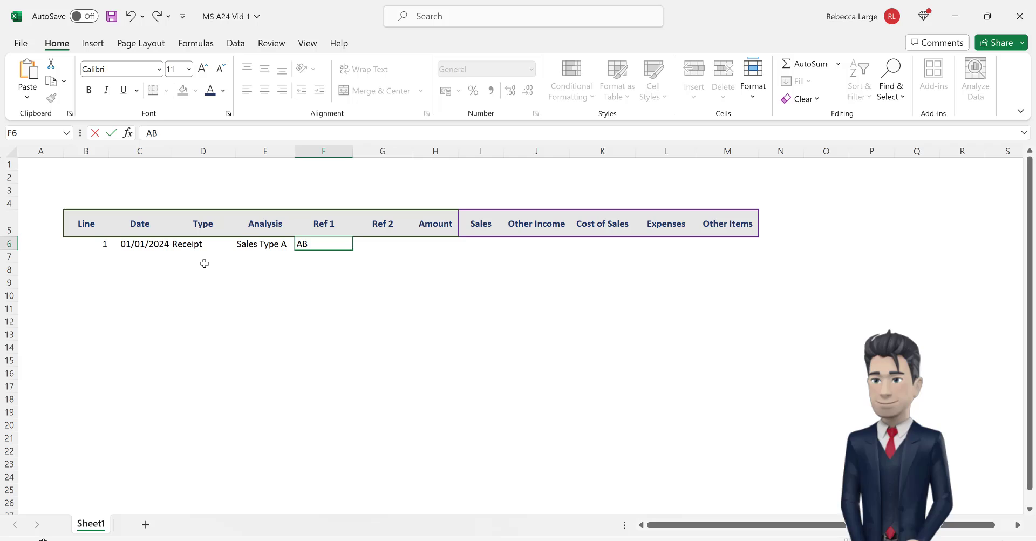
{"action": "type", "text": "C Ltd"}
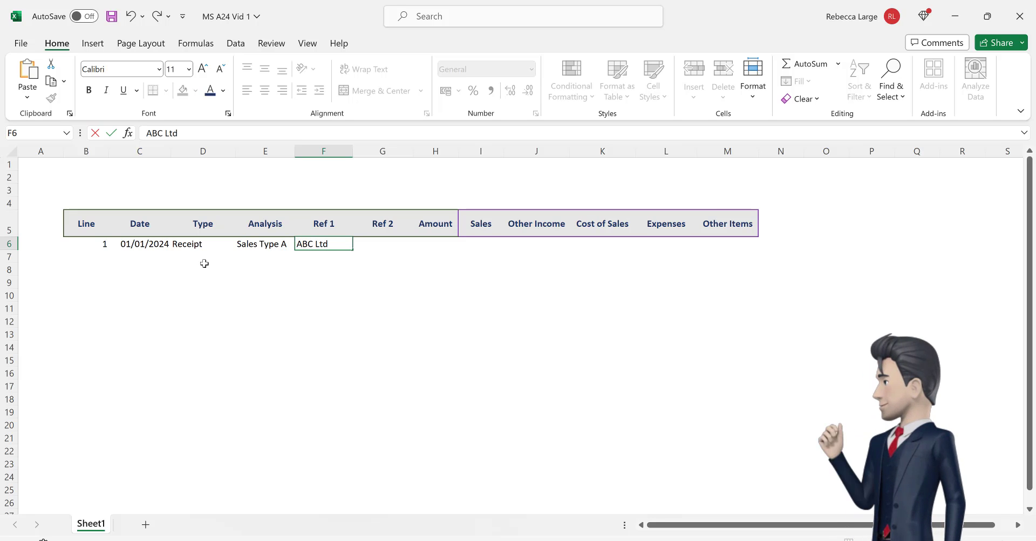
{"action": "key", "text": "Tab"}
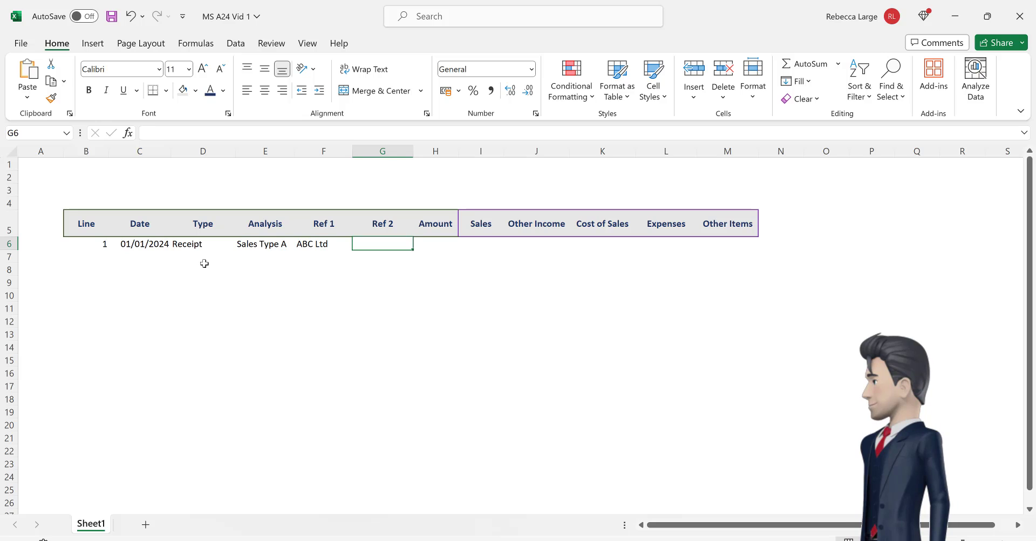
{"action": "type", "text": "123"}
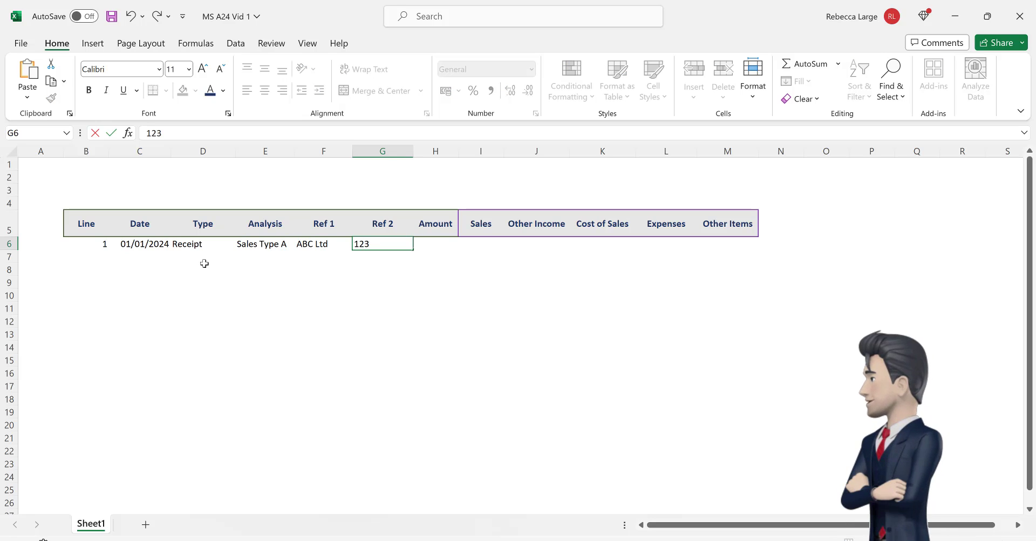
{"action": "key", "text": "Tab"}
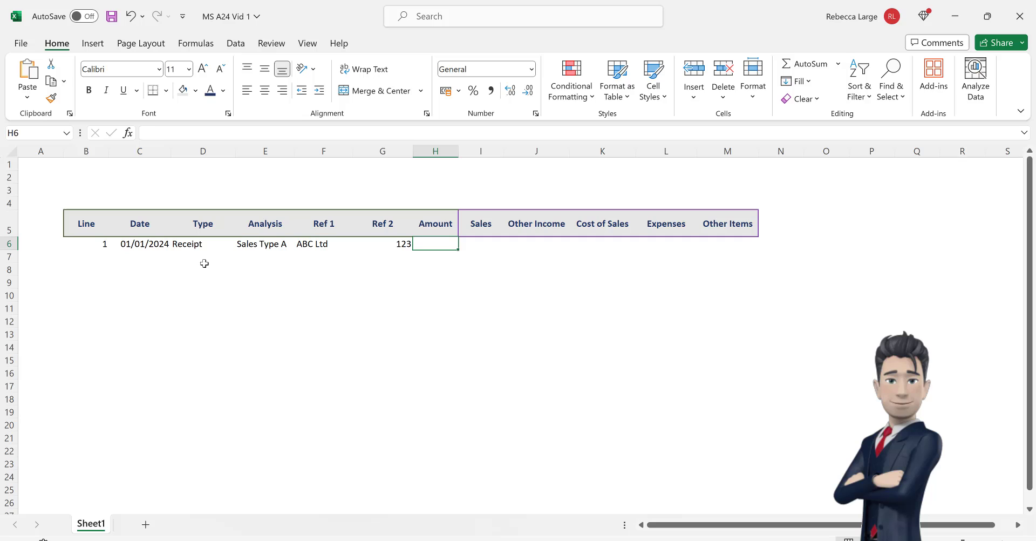
- Enter 500 as the Amount and under Sales, then save the workbook
{"action": "type", "text": "500"}
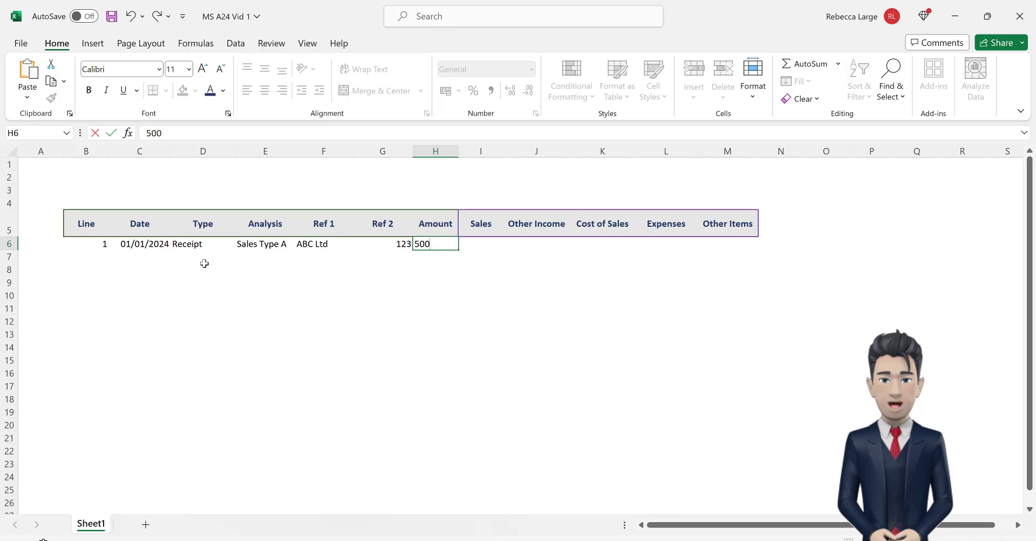
{"action": "key", "text": "Tab"}
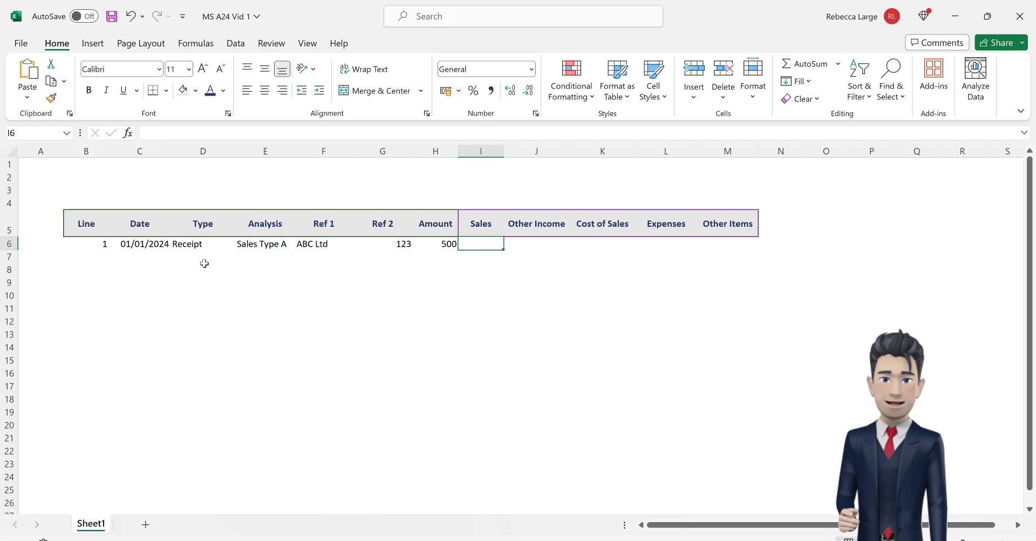
{"action": "type", "text": "500"}
{"action": "key", "text": "Tab"}
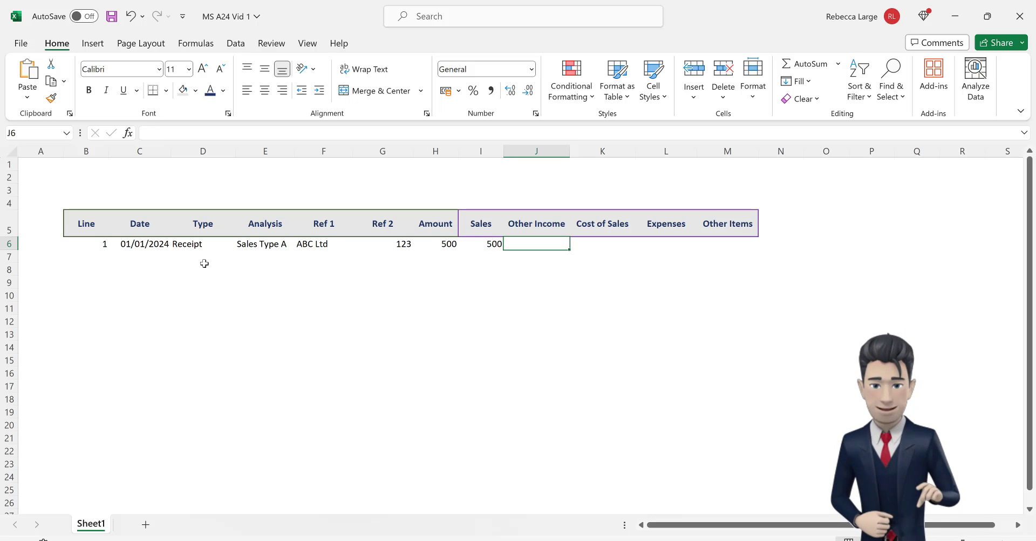
{"action": "key", "text": "Left"}
{"action": "key", "text": "ctrl+s"}
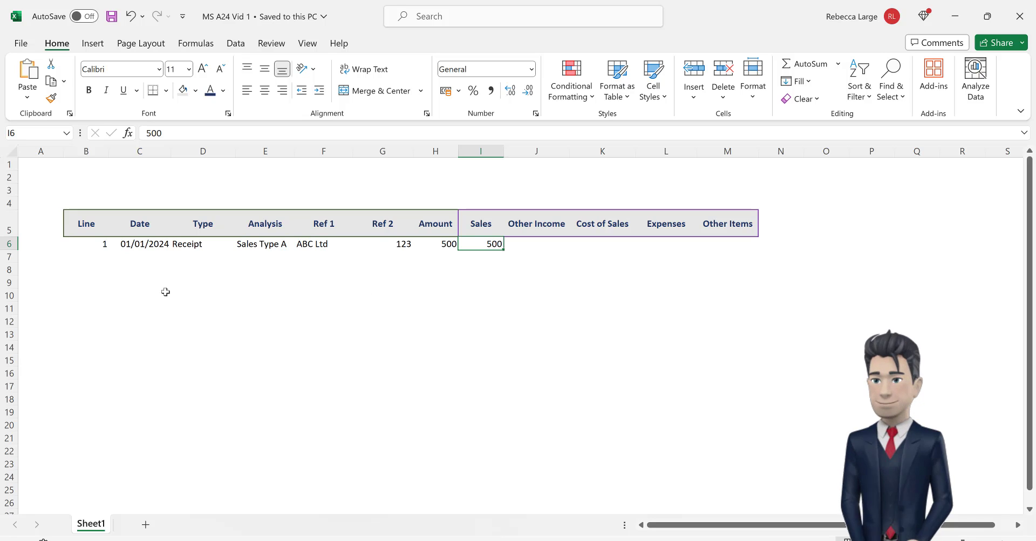
- Enter 2/1/24, Payment, Materials and Coopers & Reed across C7:F7
{"action": "left_click", "coordinate": [135, 259]}
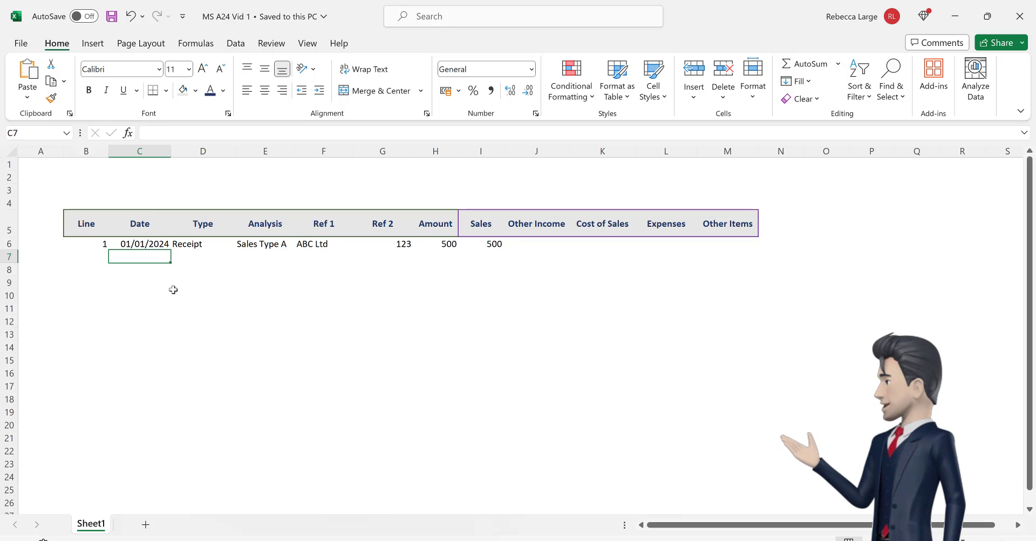
{"action": "type", "text": "2/"}
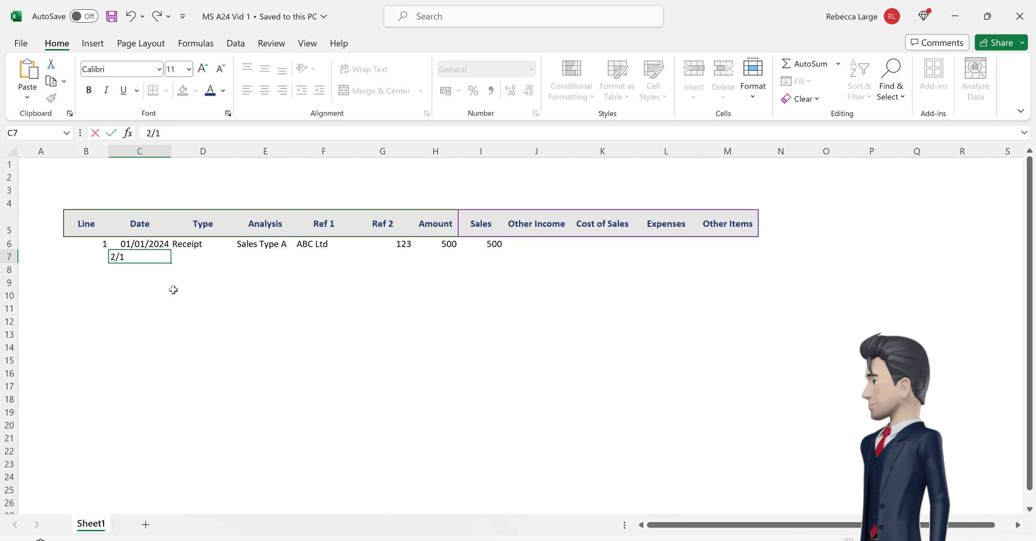
{"action": "type", "text": "1/24"}
{"action": "key", "text": "Tab"}
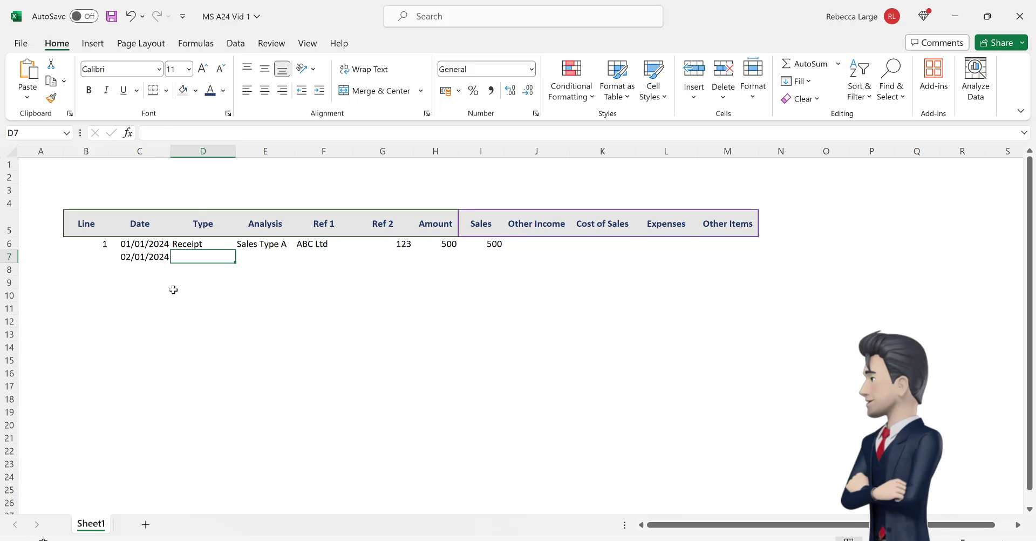
{"action": "type", "text": "Payment"}
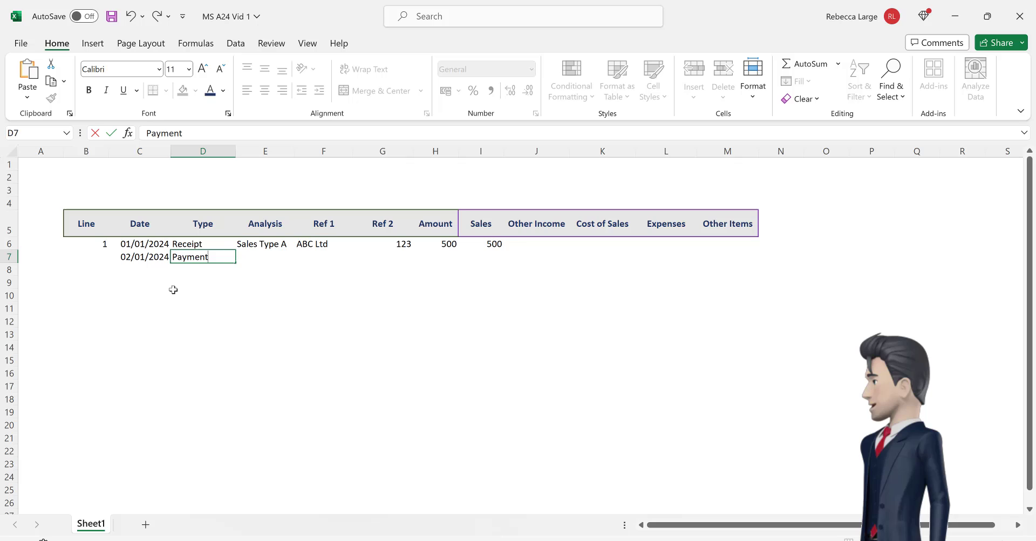
{"action": "key", "text": "Tab"}
{"action": "type", "text": "Mat"}
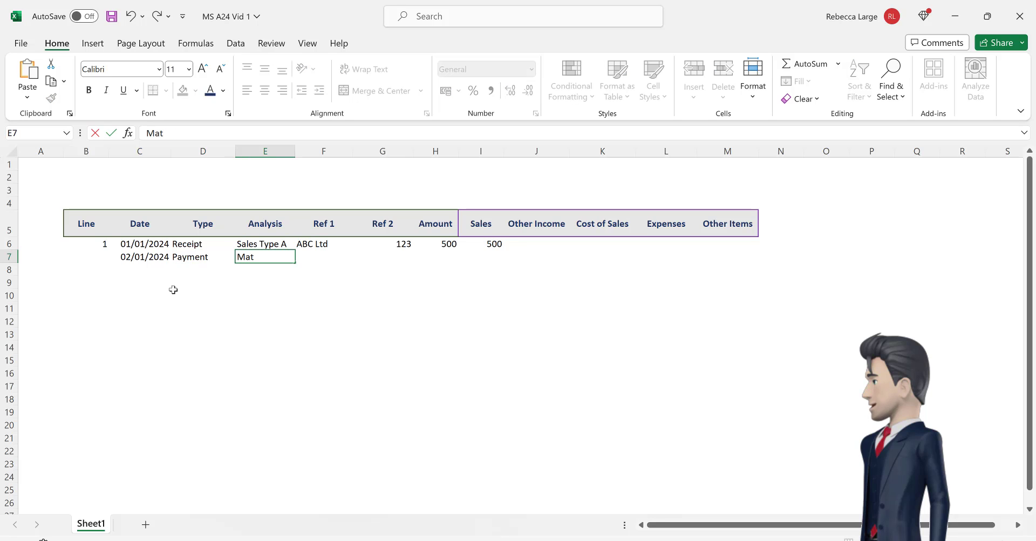
{"action": "type", "text": "erials"}
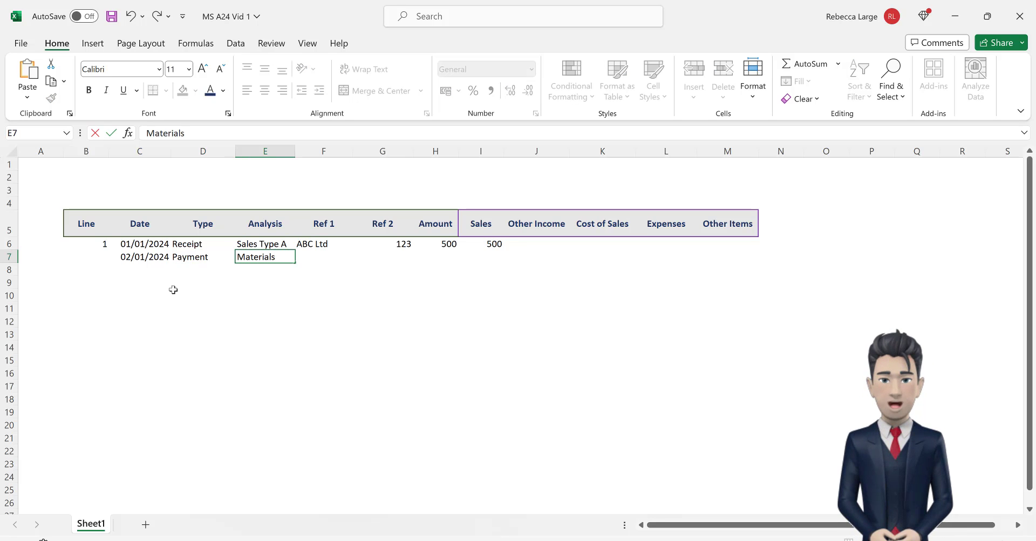
{"action": "key", "text": "Tab"}
{"action": "type", "text": "Coo"}
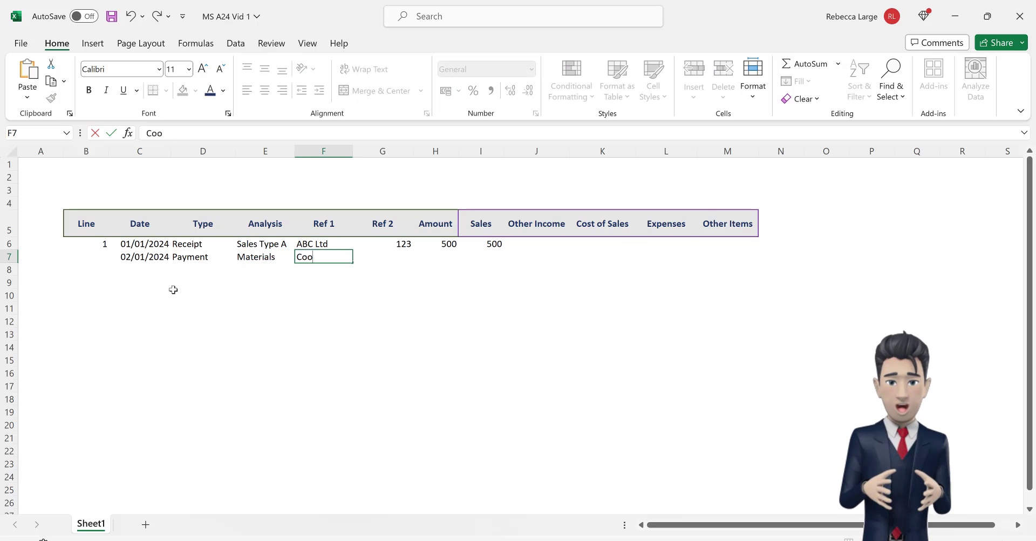
{"action": "type", "text": "pers & Reed"}
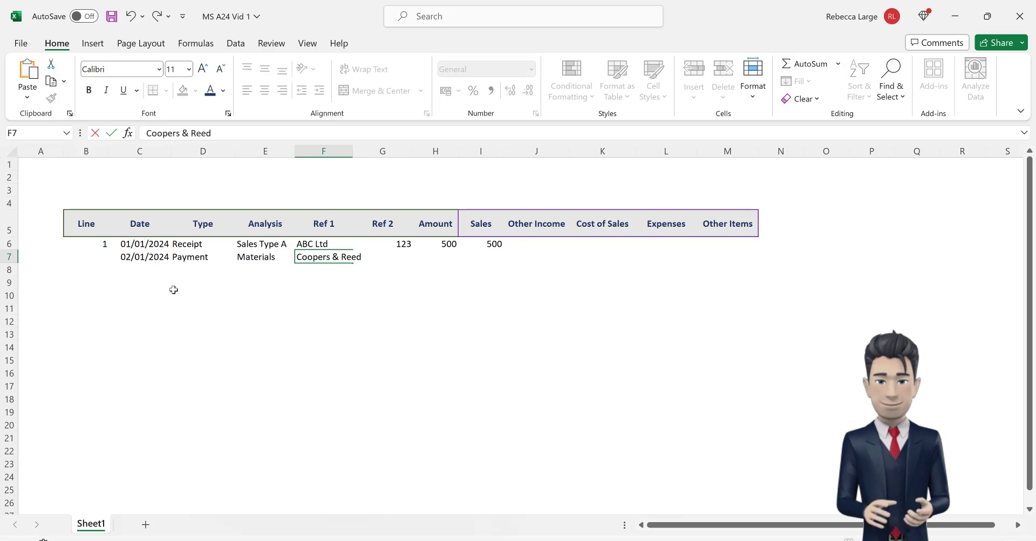
{"action": "key", "text": "Tab"}
- Add Widgets Green, Amount -215, and -215 under Cost of Sales in row 7
{"action": "type", "text": "Wid"}
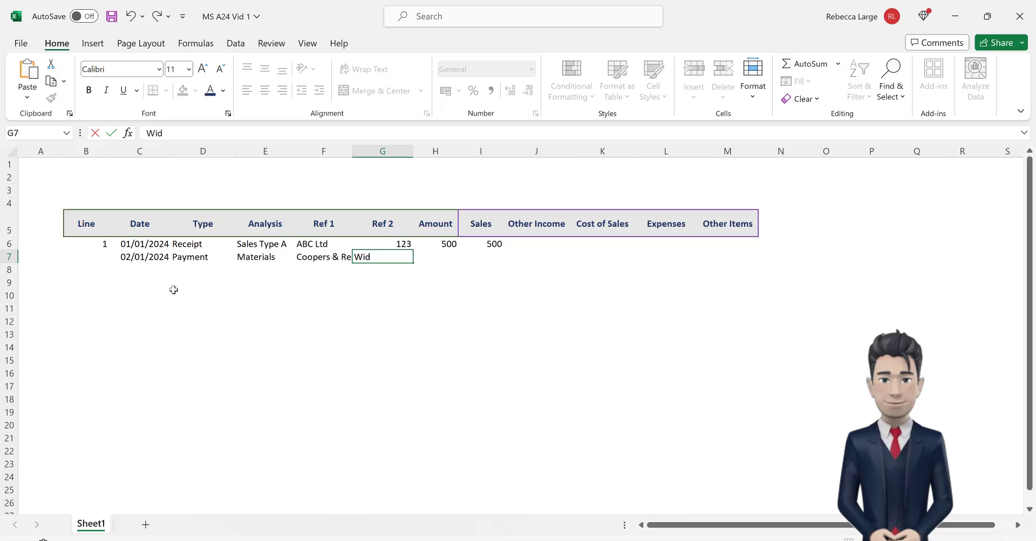
{"action": "type", "text": "gets Green"}
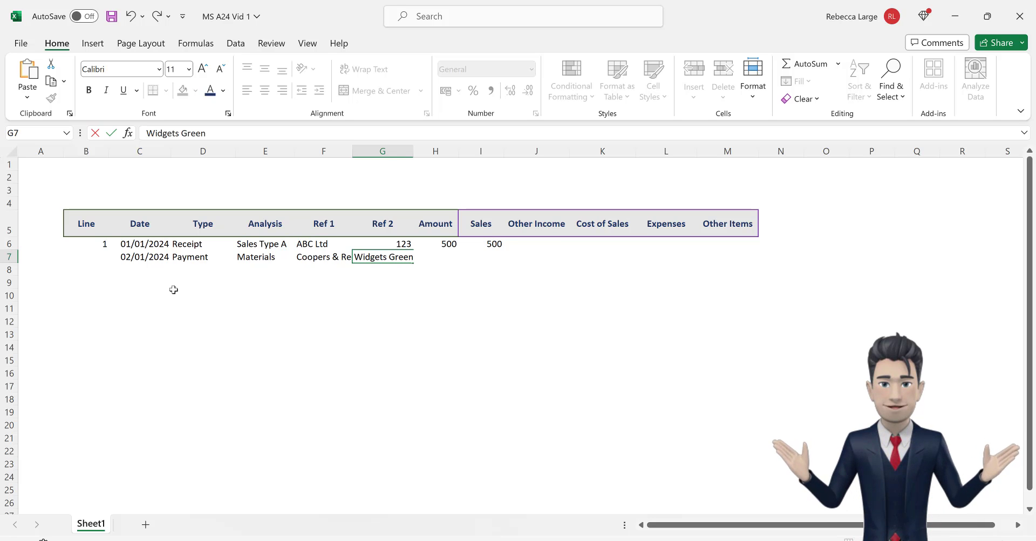
{"action": "key", "text": "Tab"}
{"action": "type", "text": "-215"}
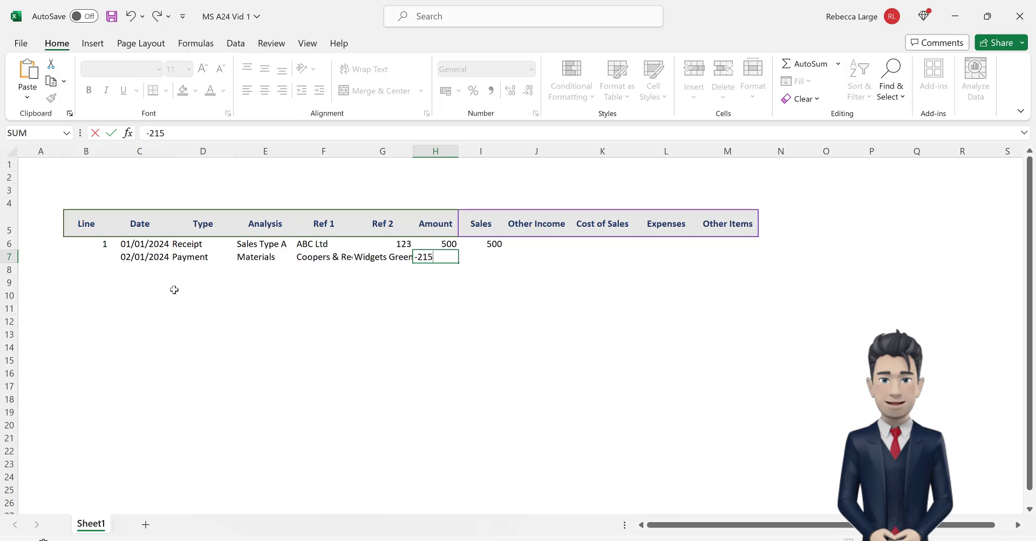
{"action": "key", "text": "Tab"}
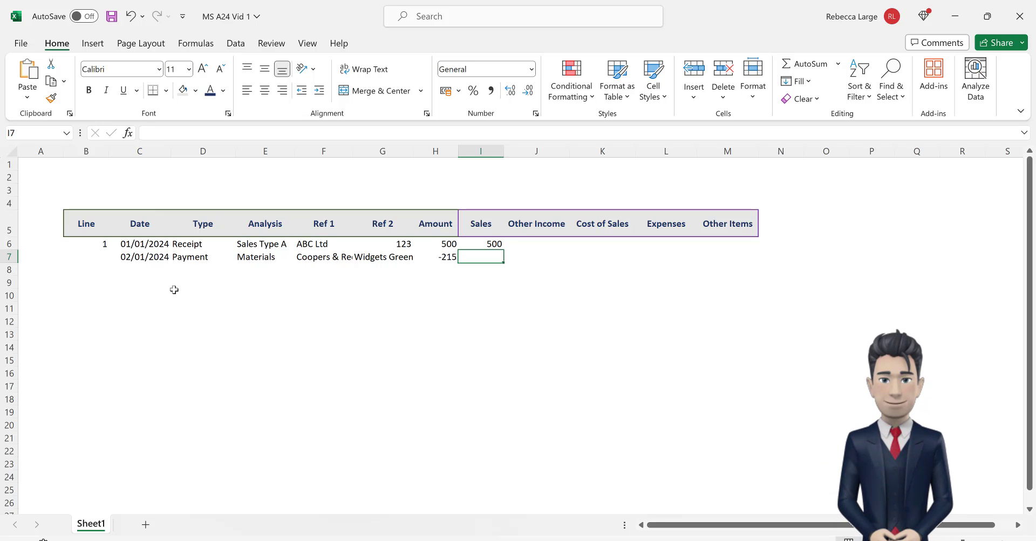
{"action": "key", "text": "Tab"}
{"action": "key", "text": "Tab"}
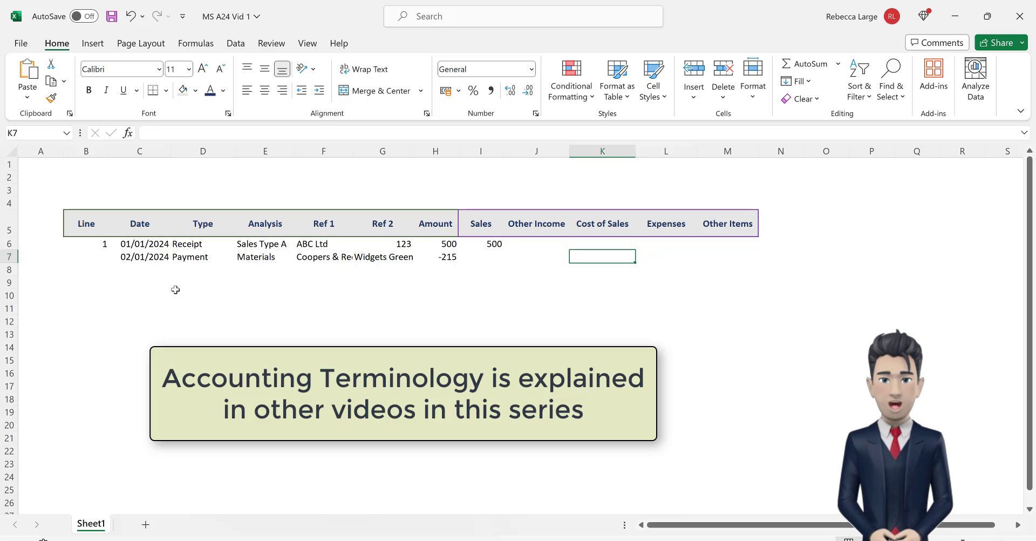
{"action": "type", "text": "-"}
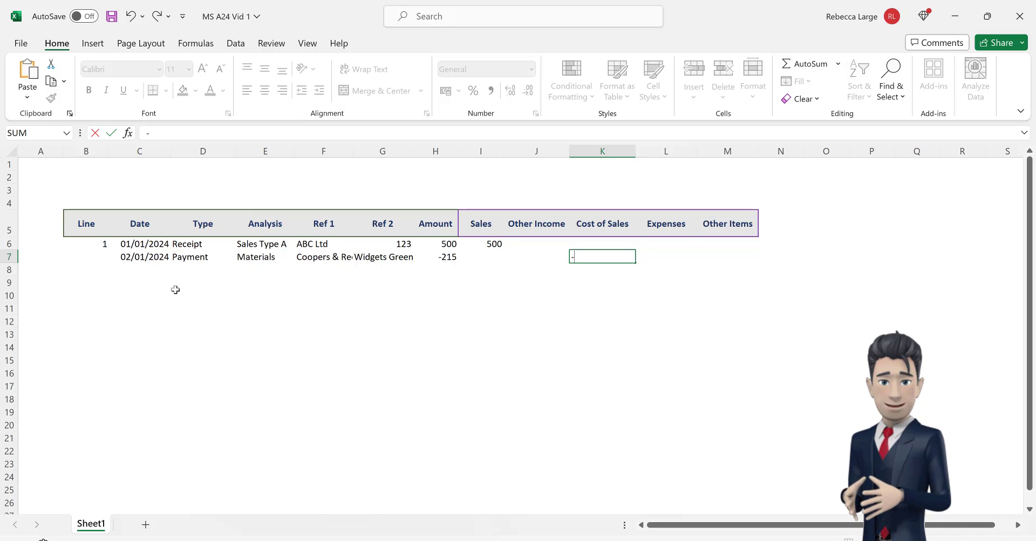
{"action": "type", "text": "215"}
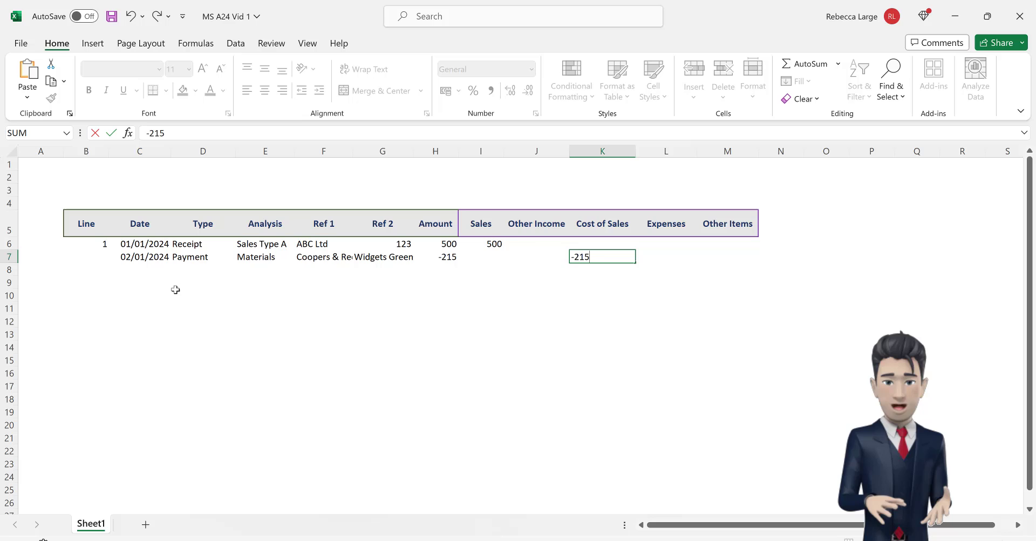
{"action": "key", "text": "Return"}
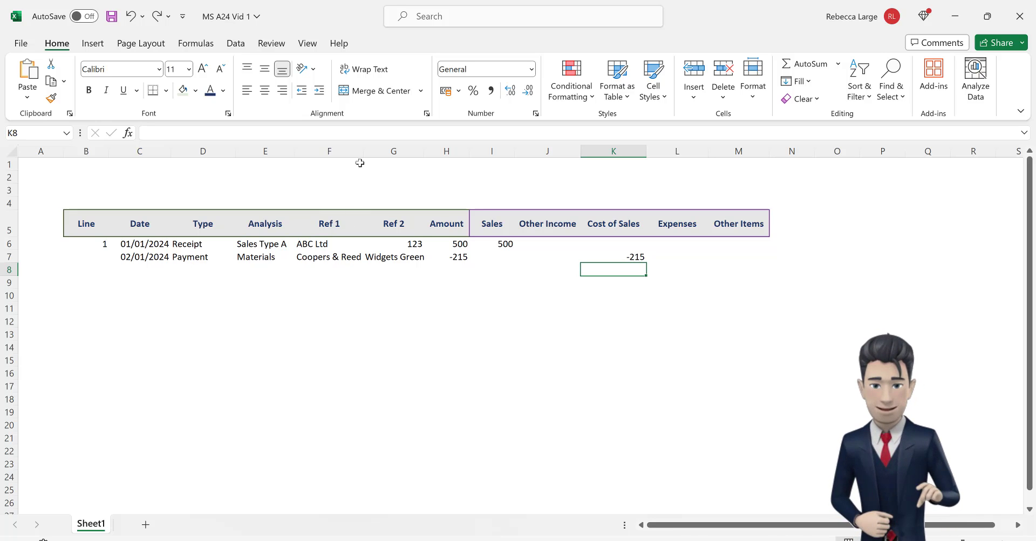
- Widen columns F and E for Coopers & Reed and Analysis entries, then select H6:M7
{"action": "left_click_drag", "start_coordinate": [365, 153], "coordinate": [465, 151]}
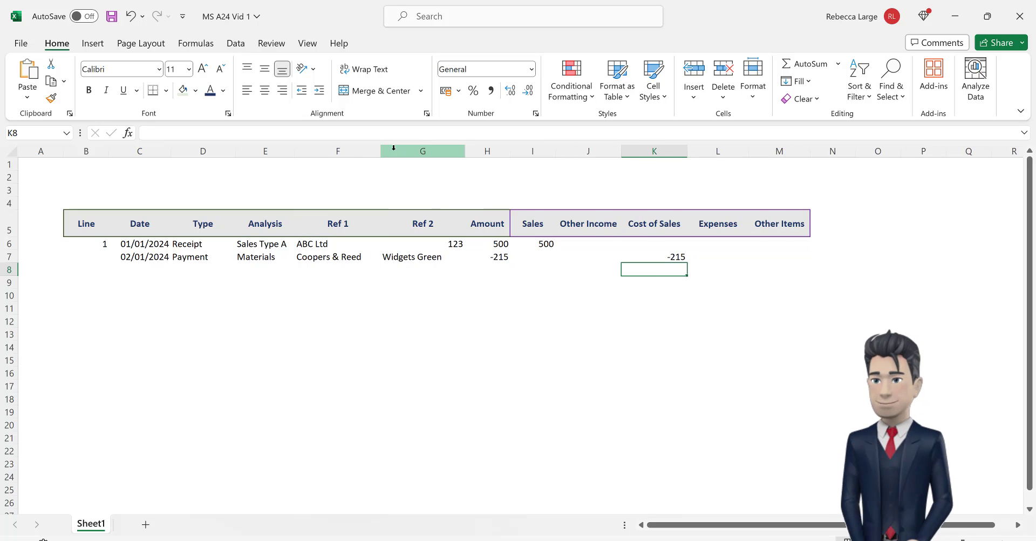
{"action": "left_click_drag", "start_coordinate": [296, 152], "coordinate": [304, 152]}
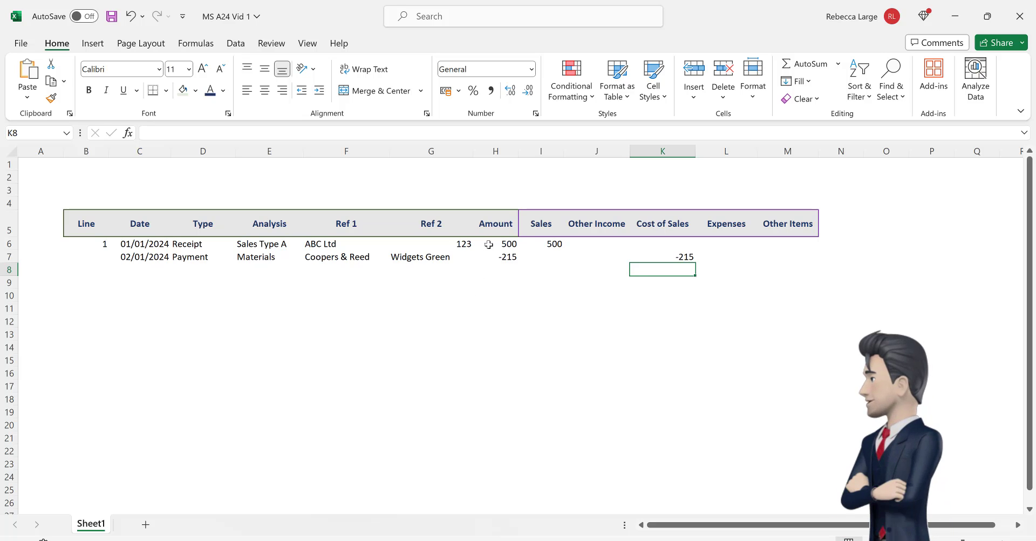
{"action": "left_click_drag", "start_coordinate": [494, 245], "coordinate": [786, 258]}
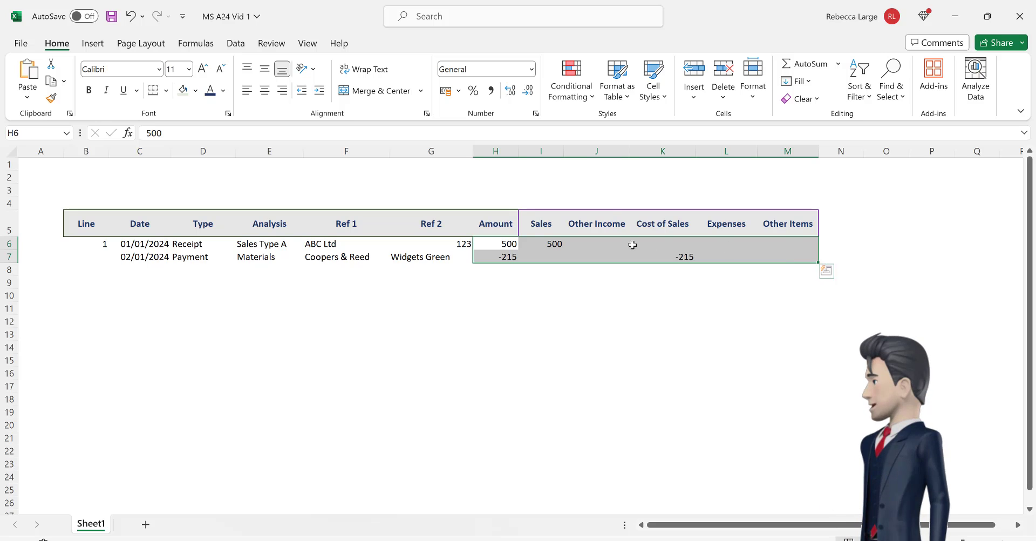
- Show the amounts with two decimals and shade the second transaction row C7:M7 light green
{"action": "left_click", "coordinate": [511, 90]}
{"action": "left_click", "coordinate": [511, 91]}
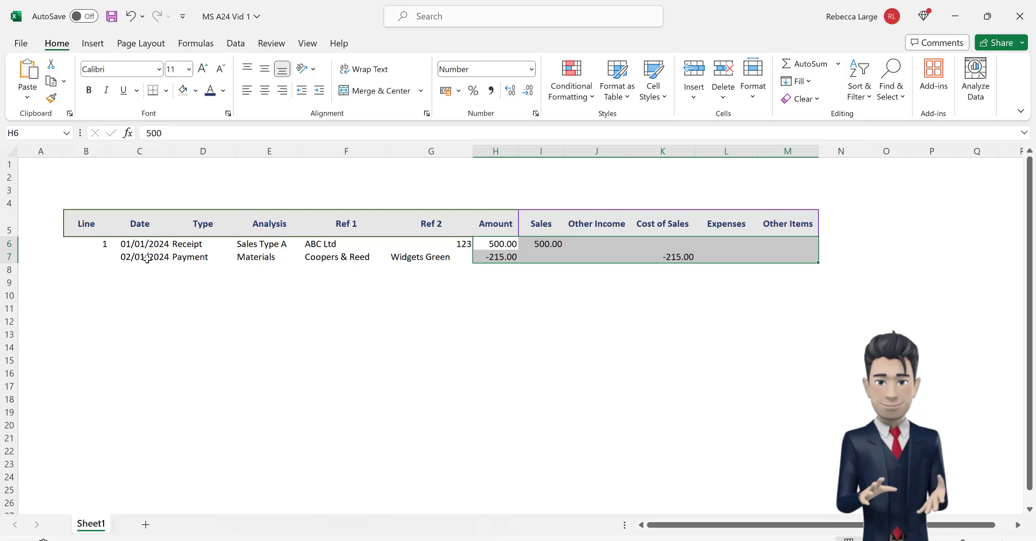
{"action": "left_click_drag", "start_coordinate": [147, 258], "coordinate": [497, 257]}
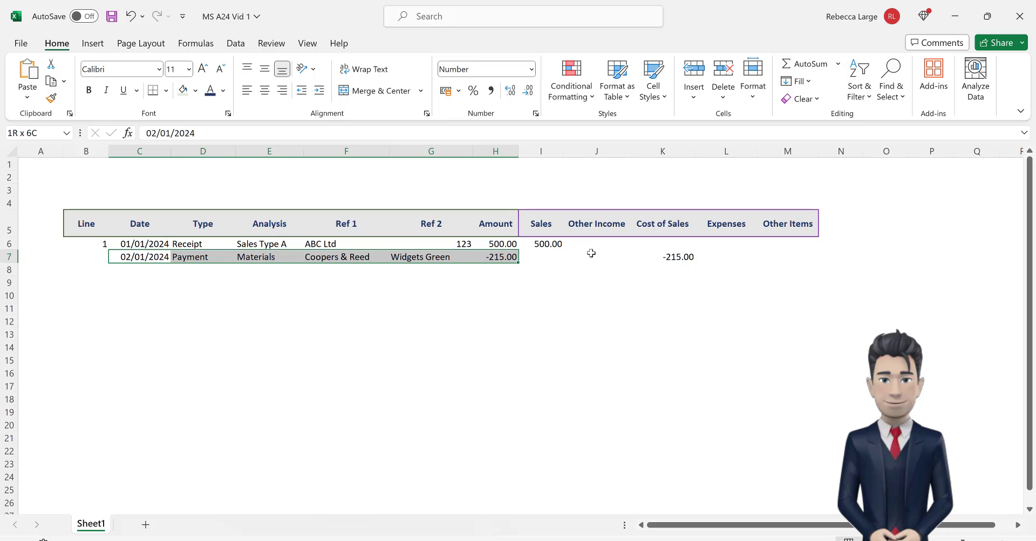
{"action": "left_click_drag", "start_coordinate": [592, 253], "coordinate": [785, 253]}
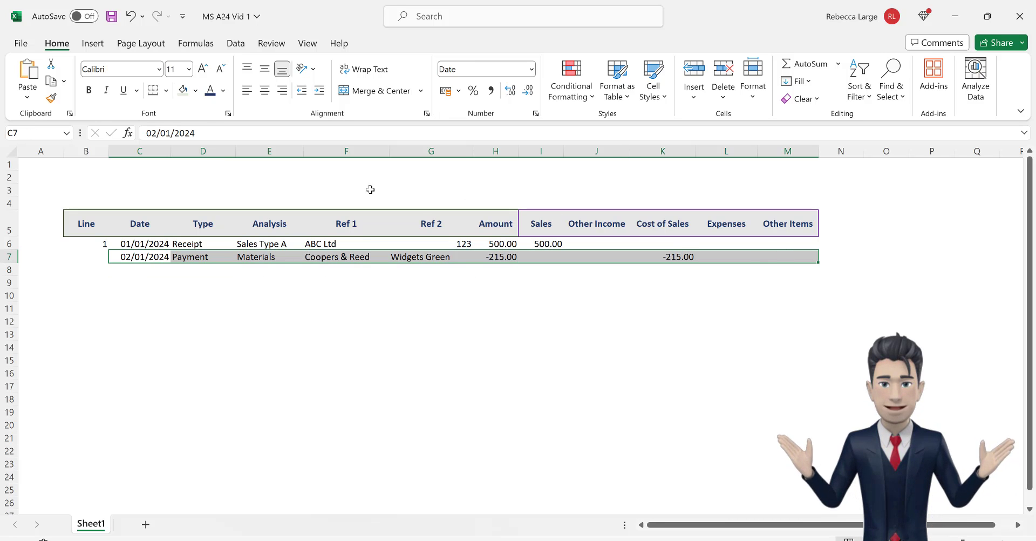
{"action": "left_click", "coordinate": [184, 93]}
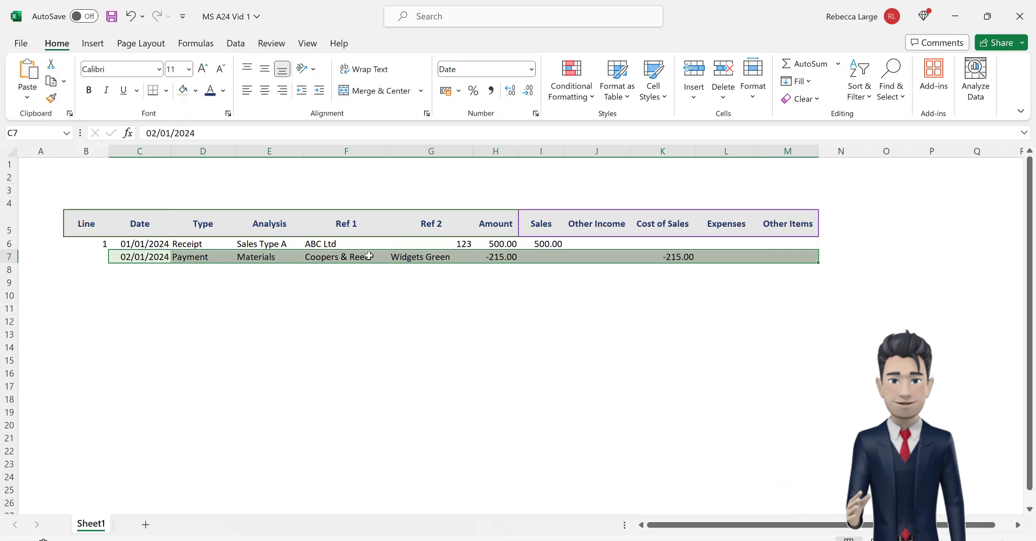
- Right-align the Ref 1 and Ref 2 entries in F6:G7 and cancel the pending copy
{"action": "left_click_drag", "start_coordinate": [360, 244], "coordinate": [447, 256]}
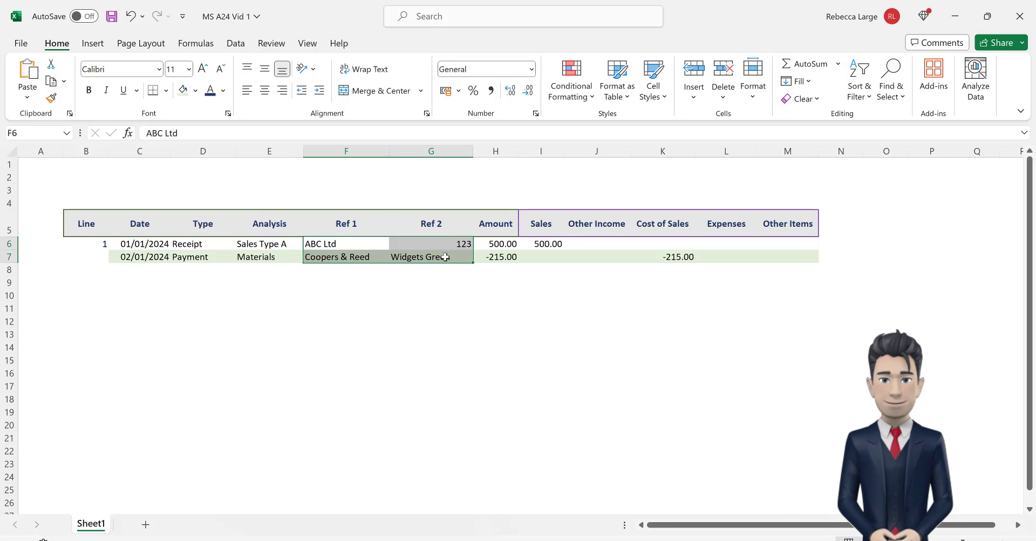
{"action": "left_click", "coordinate": [283, 91]}
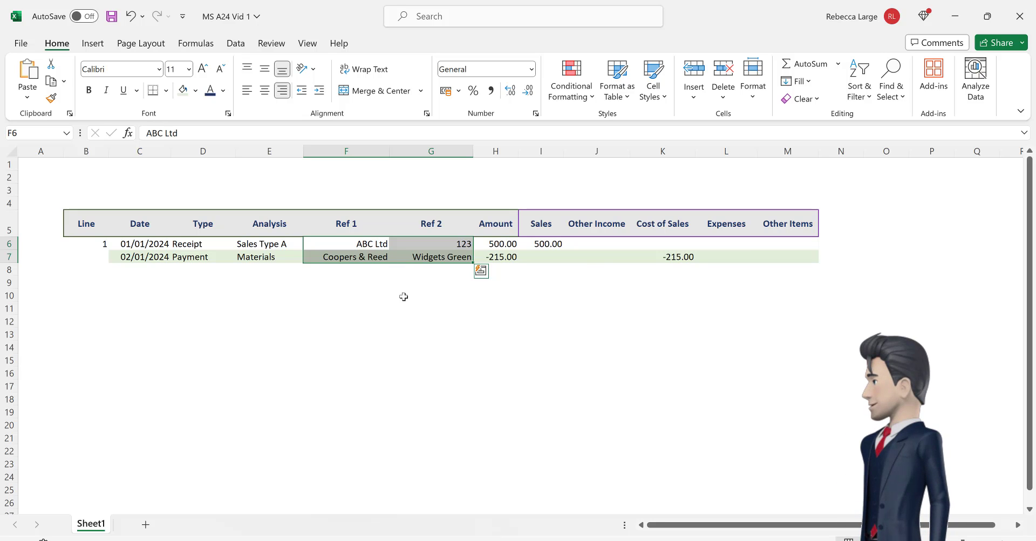
{"action": "key", "text": "Escape"}
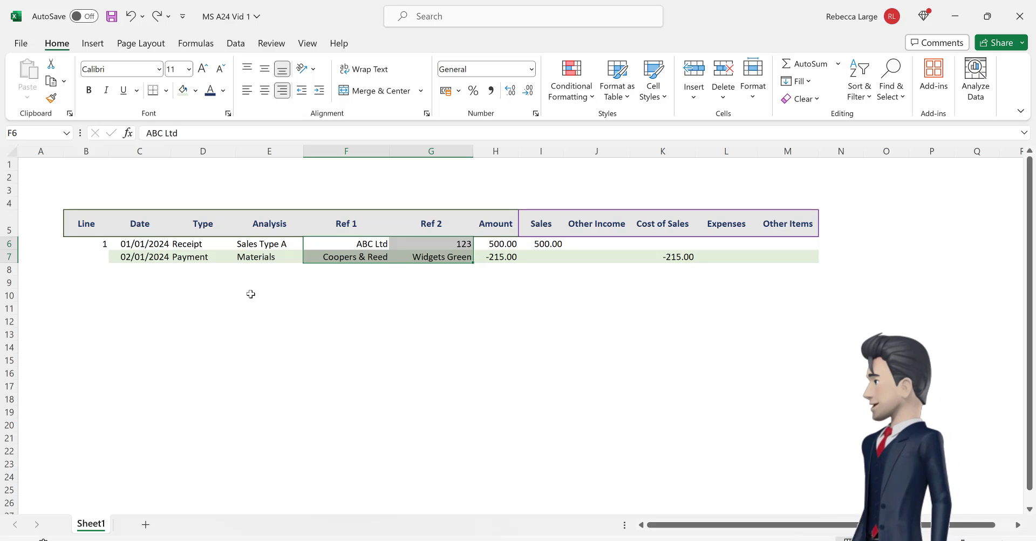
- Add a bottom border to C6:M7 and paint that banded formatting onto C8:M25
{"action": "left_click_drag", "start_coordinate": [168, 250], "coordinate": [502, 257]}
{"action": "left_click_drag", "start_coordinate": [699, 246], "coordinate": [786, 256]}
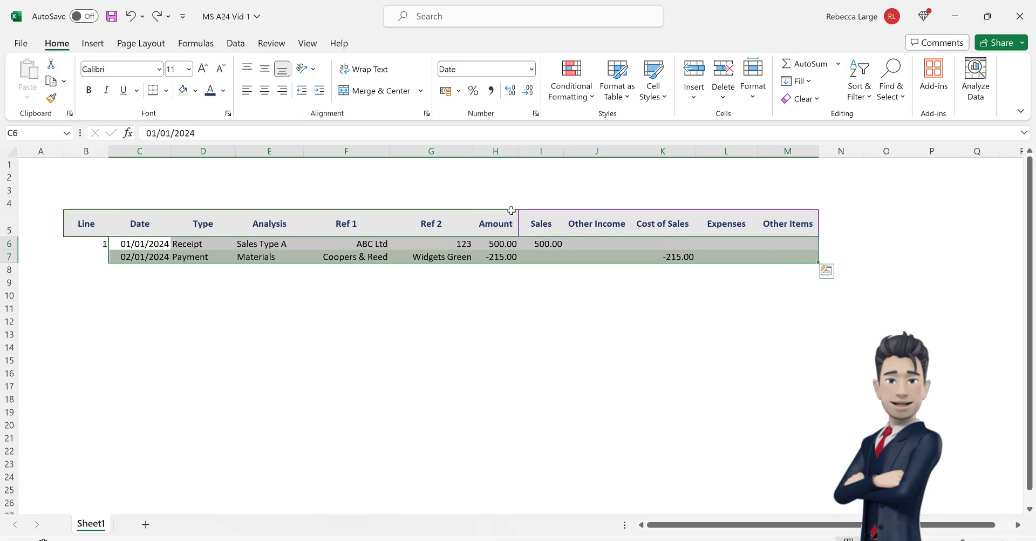
{"action": "left_click", "coordinate": [154, 92]}
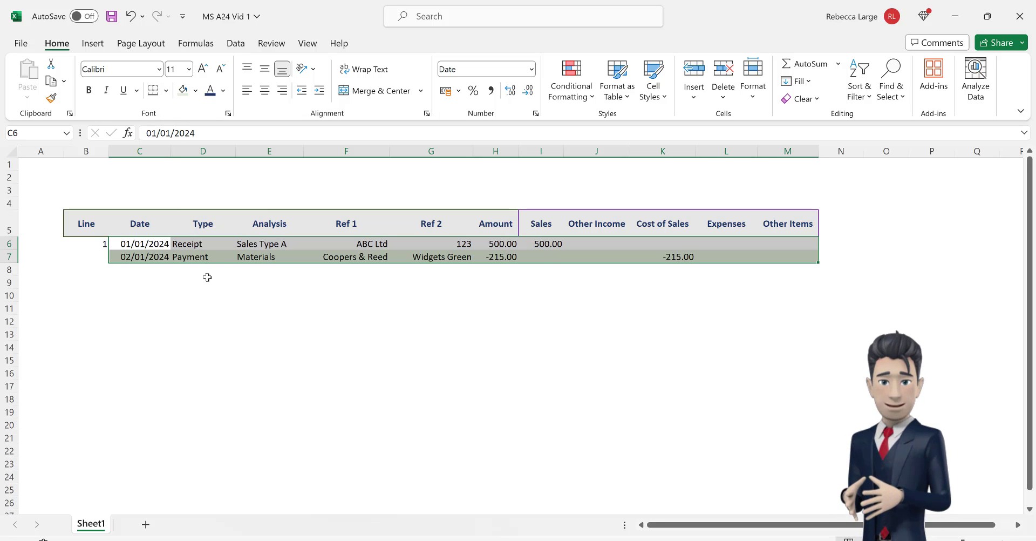
{"action": "left_click", "coordinate": [54, 101]}
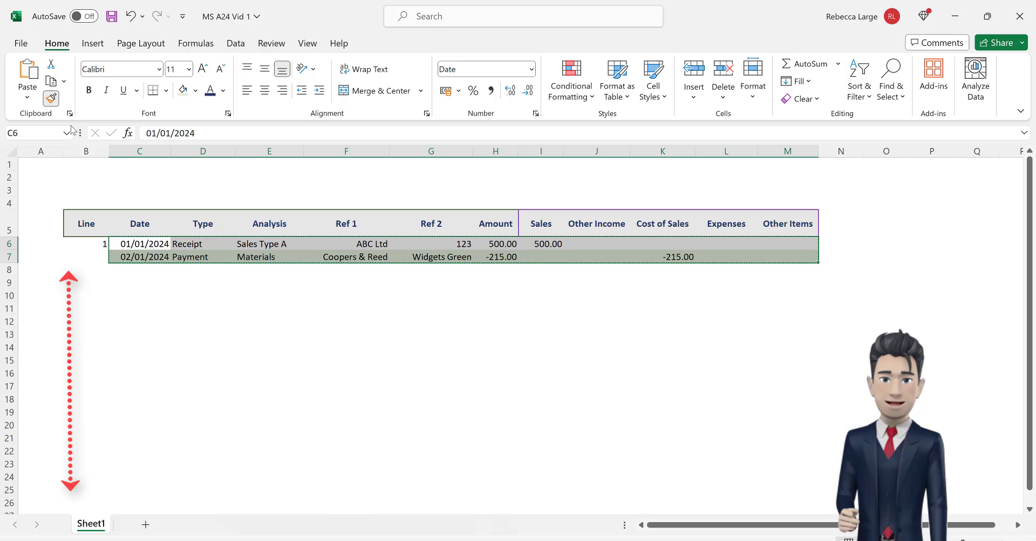
{"action": "mouse_move", "coordinate": [117, 270]}
{"action": "left_mouse_down"}
{"action": "mouse_move", "coordinate": [238, 292]}
{"action": "mouse_move", "coordinate": [780, 320]}
{"action": "mouse_move", "coordinate": [790, 492]}
{"action": "left_mouse_up"}
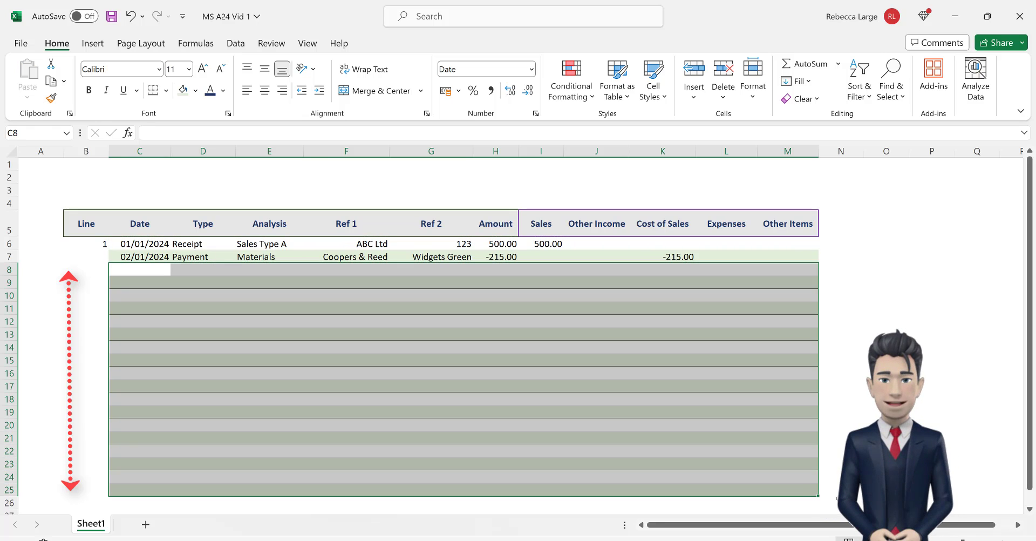
{"action": "left_click", "coordinate": [784, 511]}
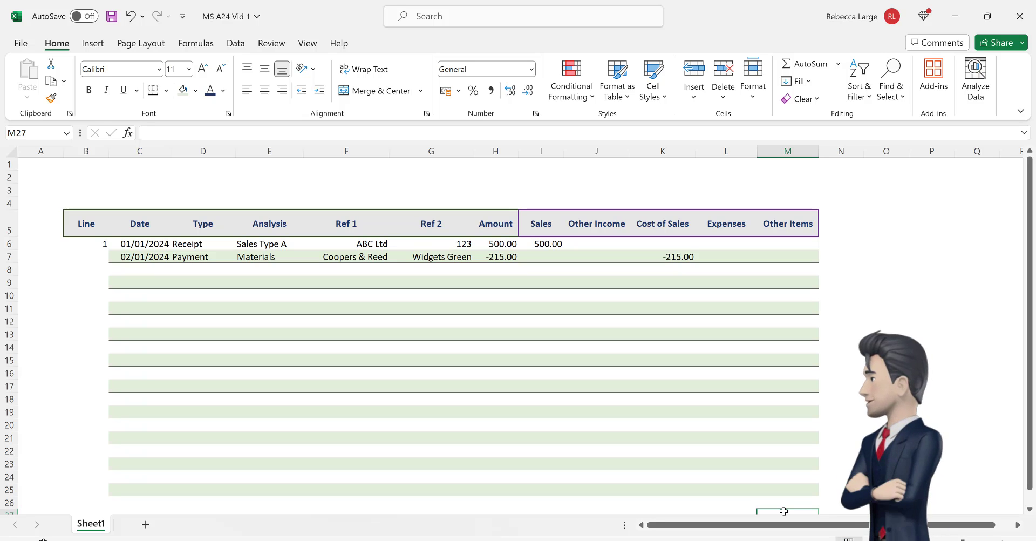
- Enter =SEQUENCE(20,1,1,1) in B6 so line numbers 1–20 spill down to B25
{"action": "double_click", "coordinate": [87, 243]}
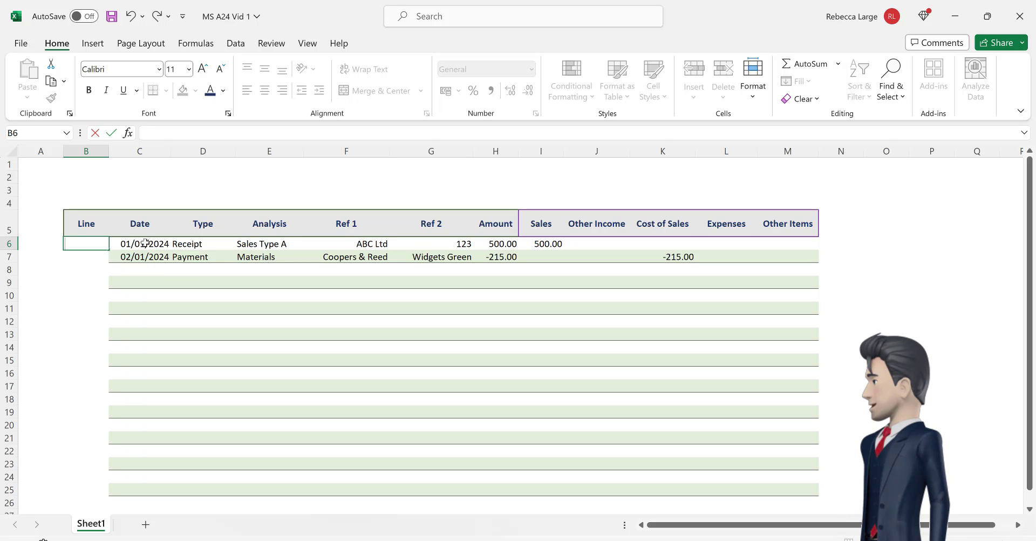
{"action": "type", "text": "="}
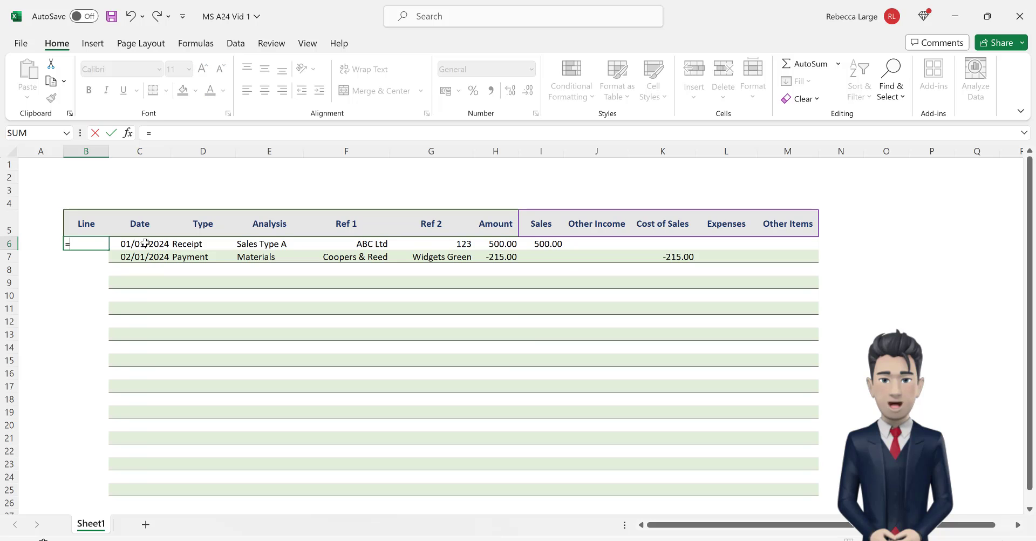
{"action": "type", "text": "SEQ"}
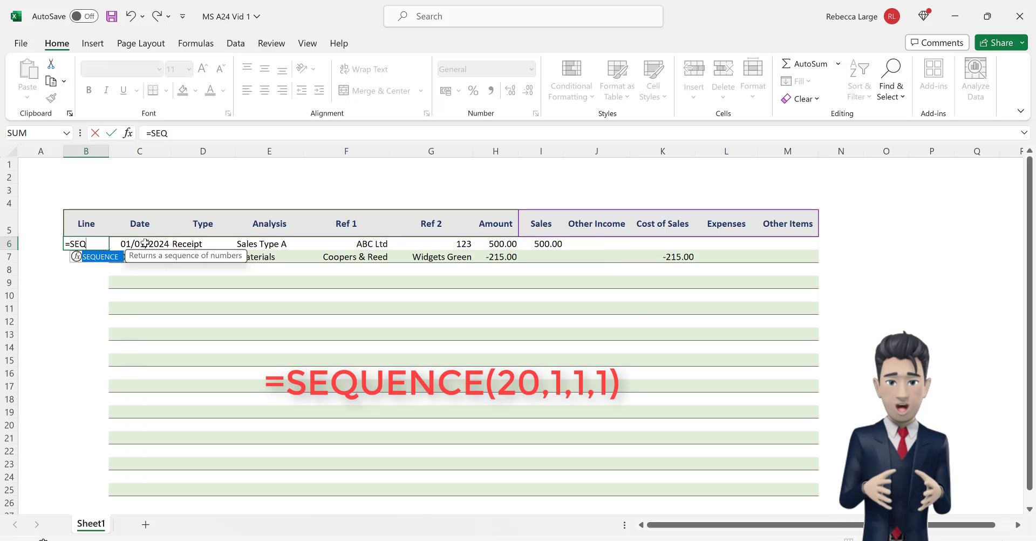
{"action": "type", "text": "UENC"}
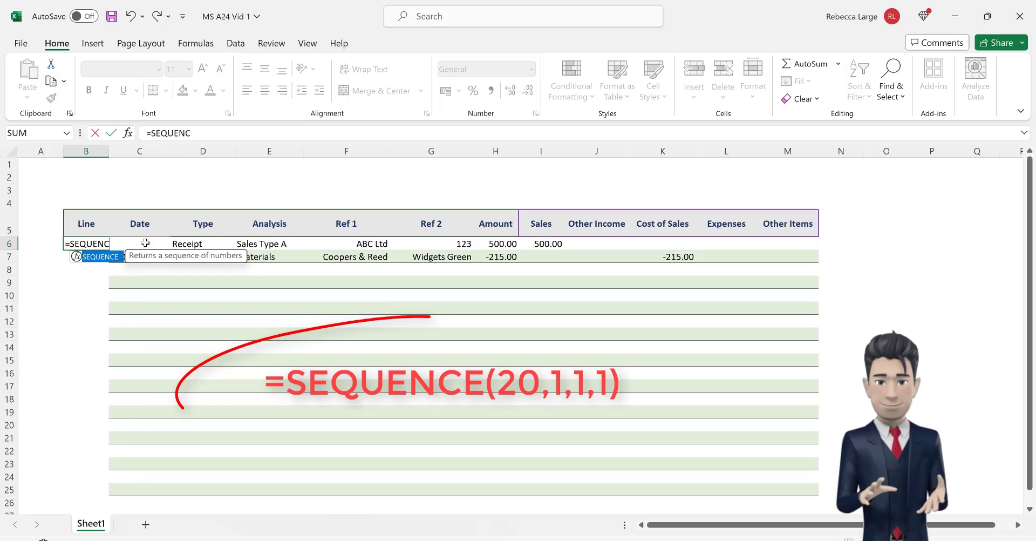
{"action": "type", "text": "E(20"}
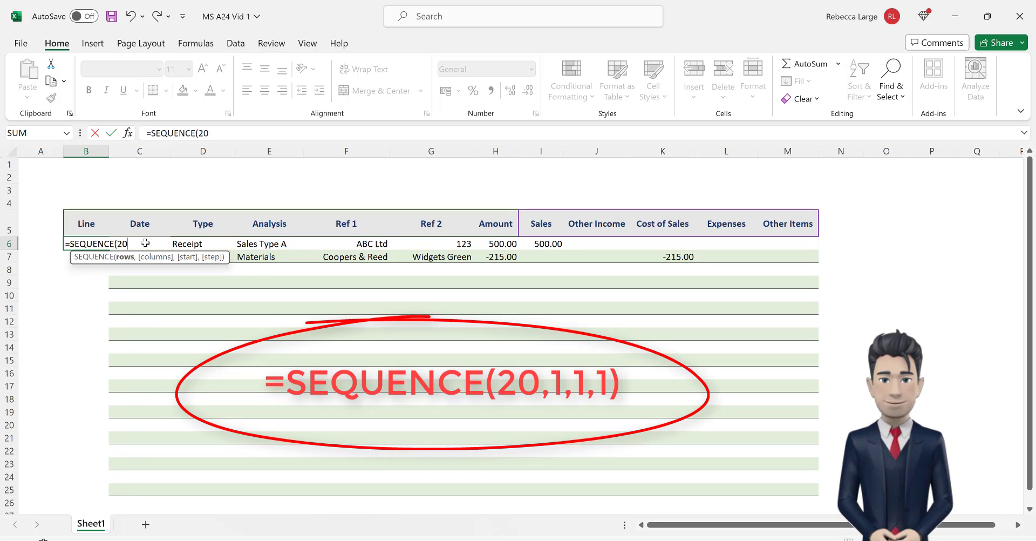
{"action": "type", "text": ",1,1,"}
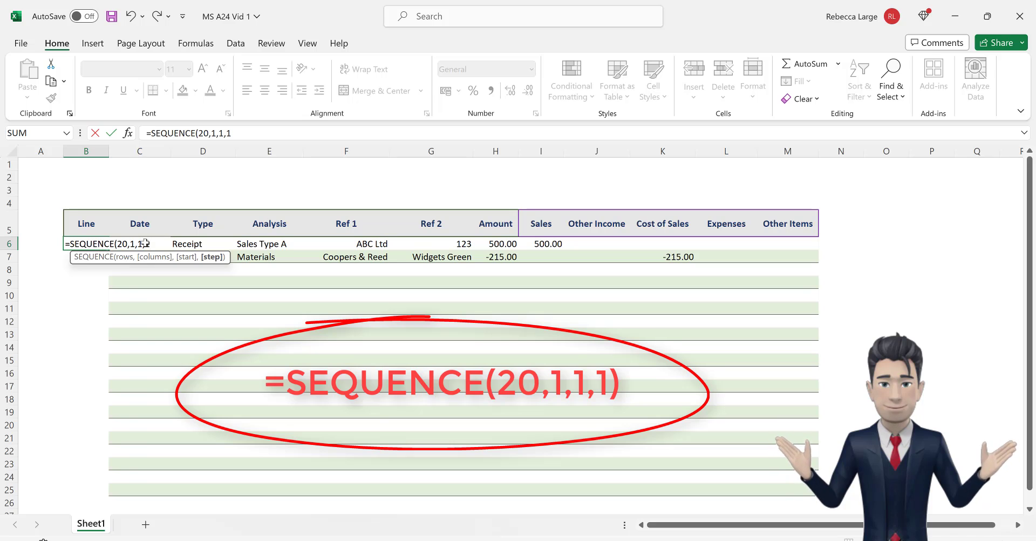
{"action": "type", "text": "1"}
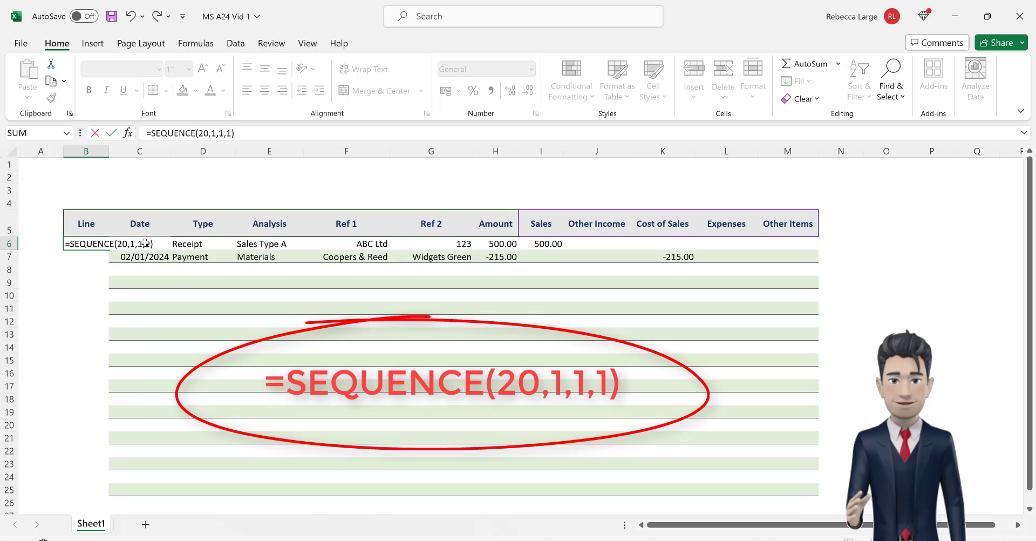
{"action": "key", "text": "Return"}
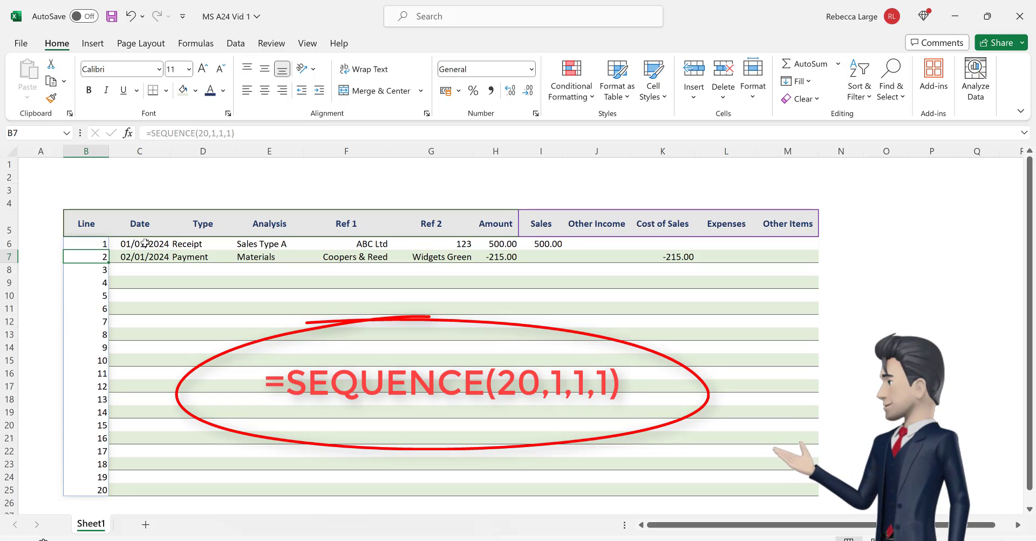
- Format the line numbers in B6:B25 as centred, gold and bold
{"action": "left_click", "coordinate": [139, 502]}
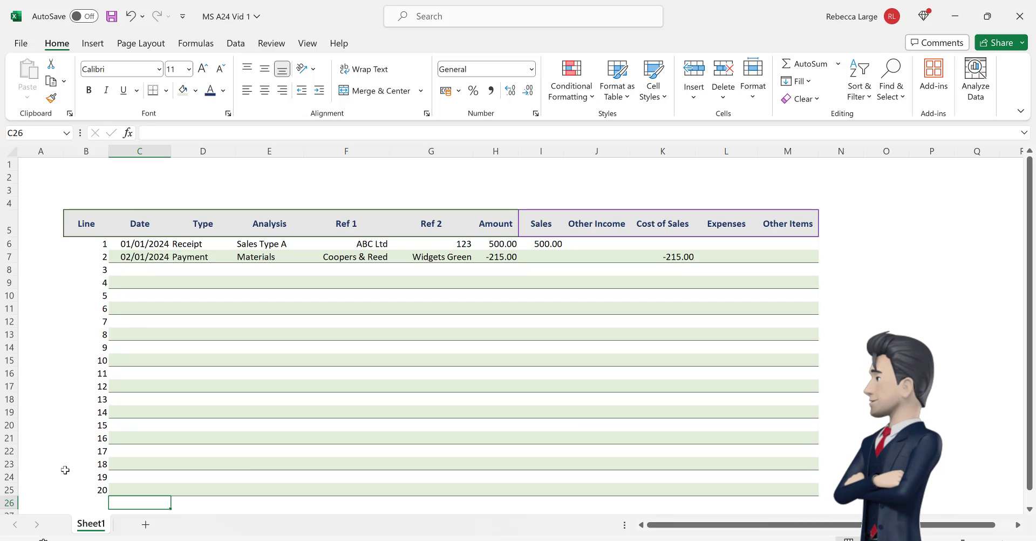
{"action": "left_click_drag", "start_coordinate": [96, 244], "coordinate": [88, 491]}
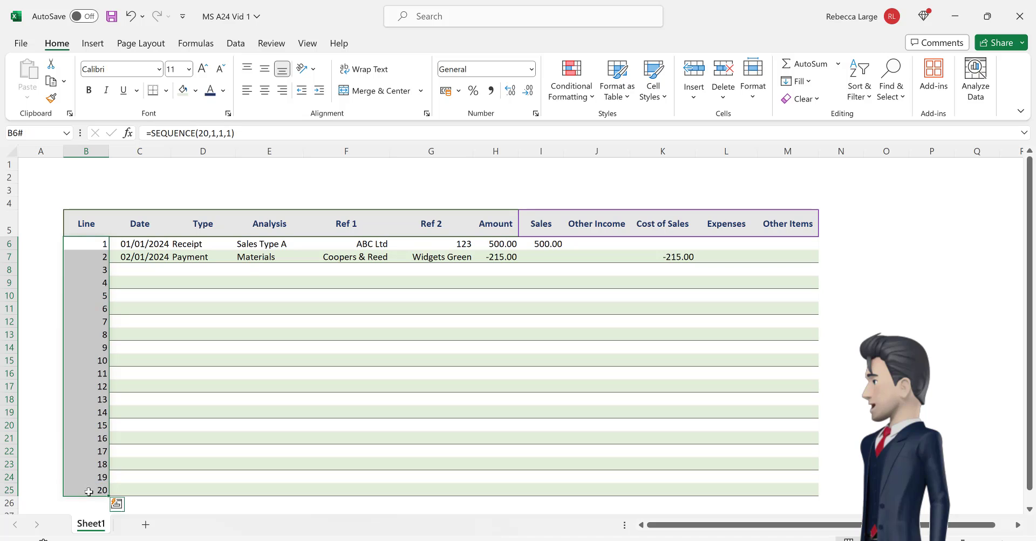
{"action": "left_click", "coordinate": [266, 95]}
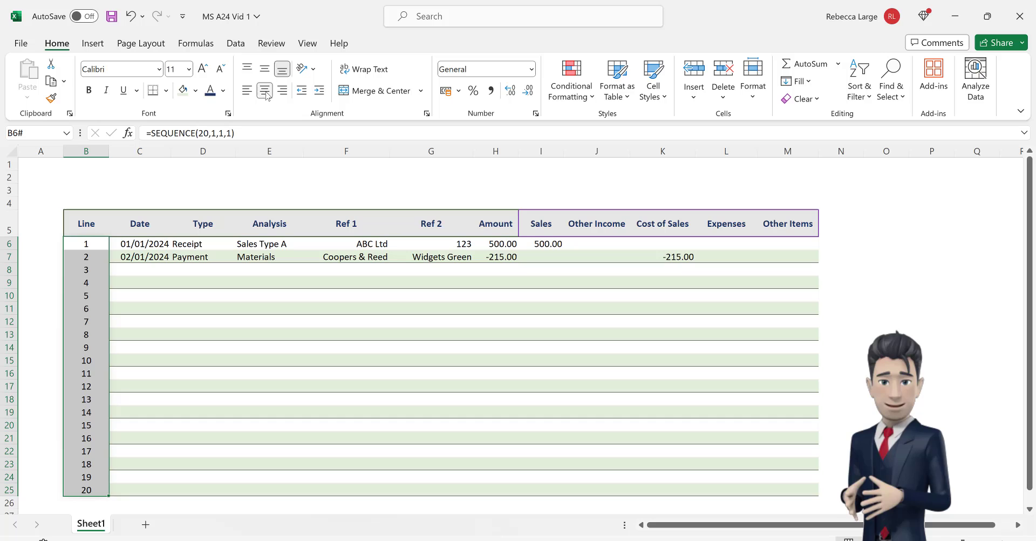
{"action": "left_click", "coordinate": [223, 90]}
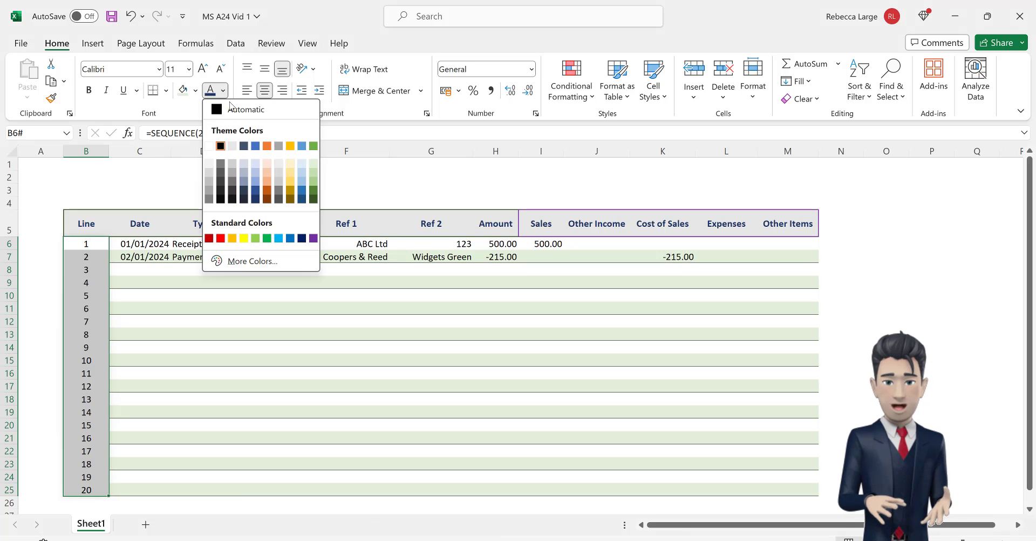
{"action": "left_click", "coordinate": [290, 146]}
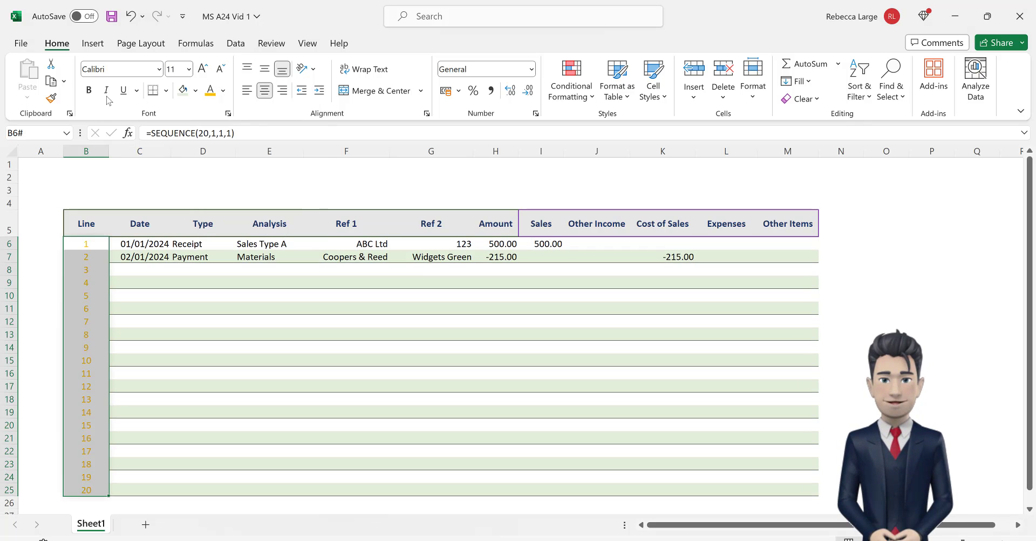
{"action": "left_click", "coordinate": [90, 92]}
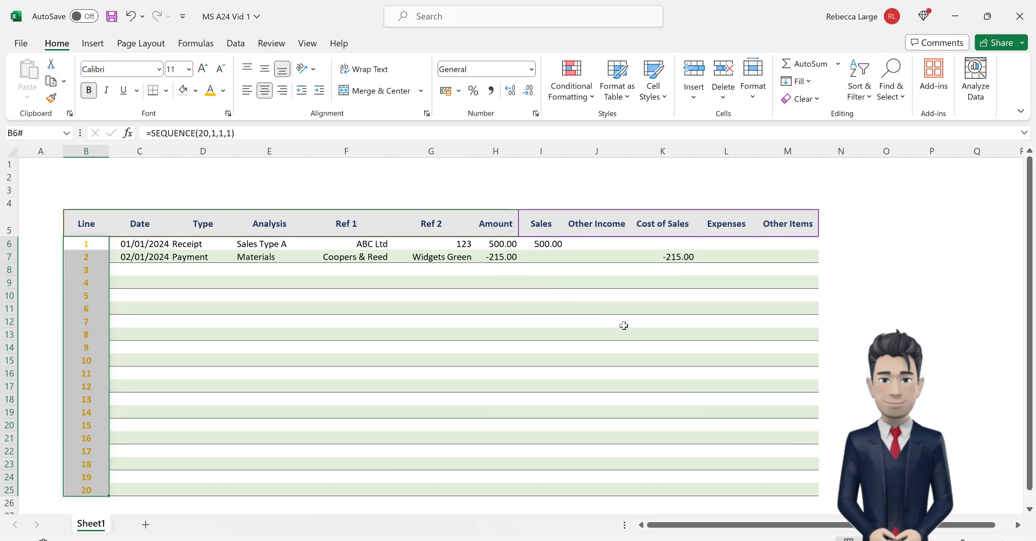
{"action": "left_click", "coordinate": [752, 502]}
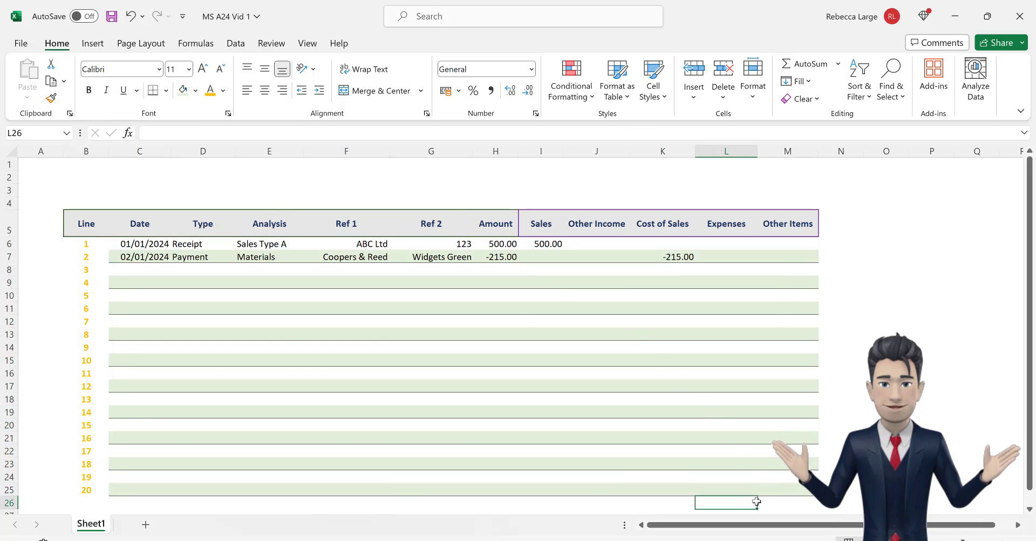